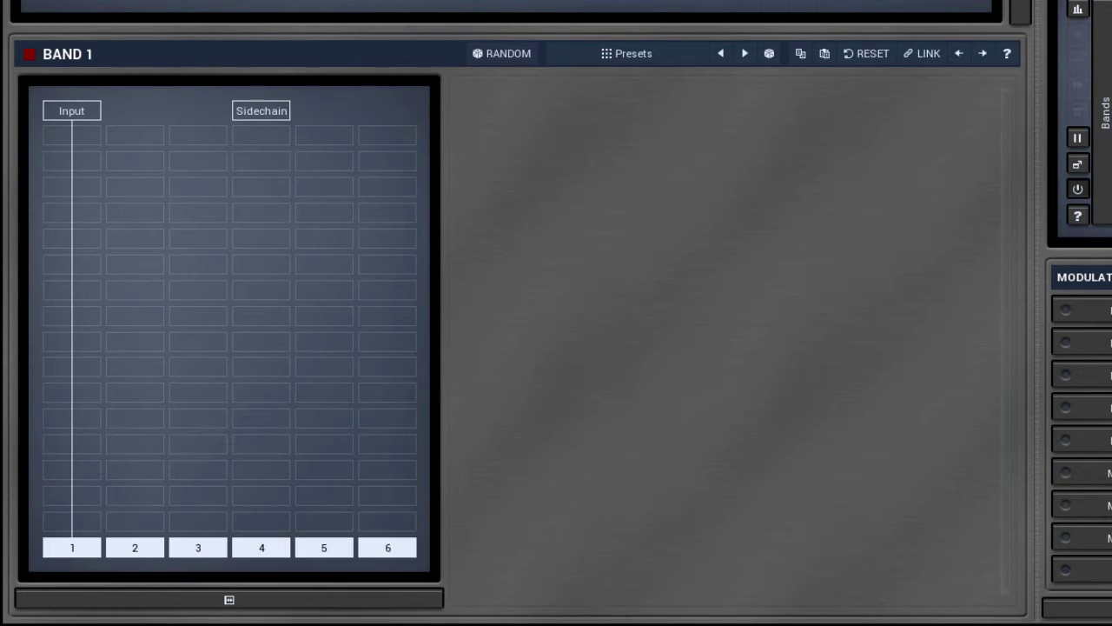
Step: Put Chorus on lane 1 and Flanger on lane 2, and lower output gain to -10.18 dB
left_click(97, 243)
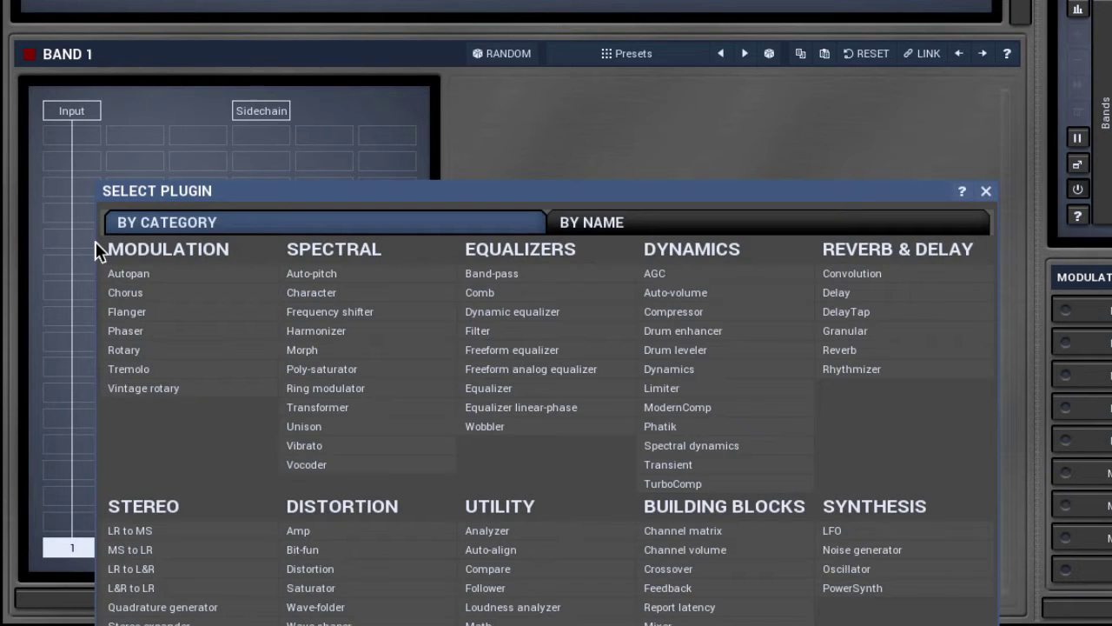
left_click(122, 293)
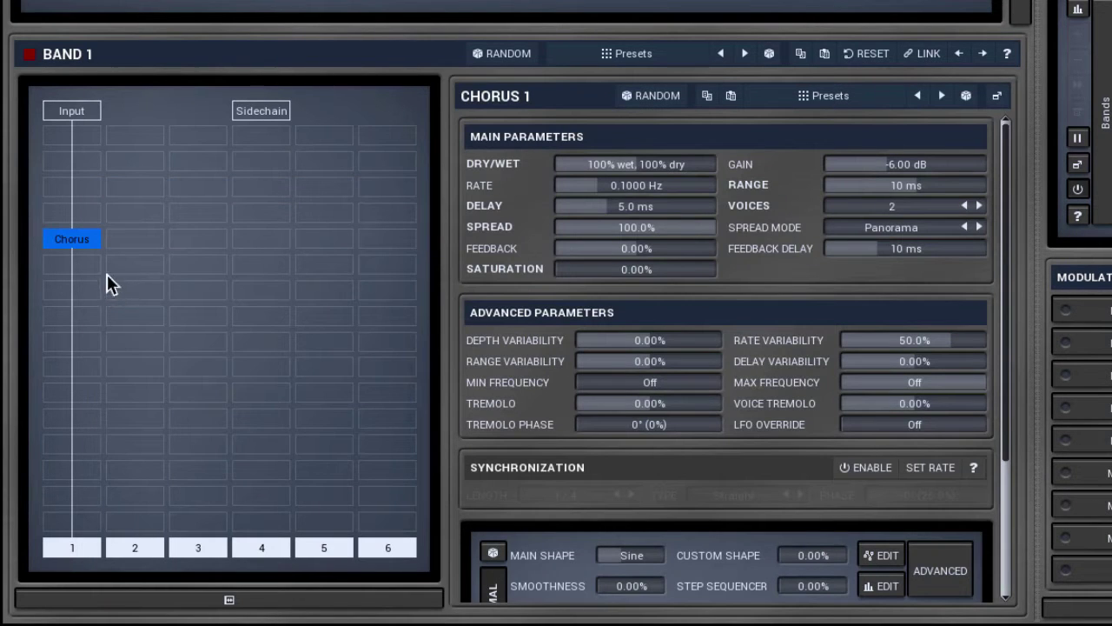
left_click(126, 240)
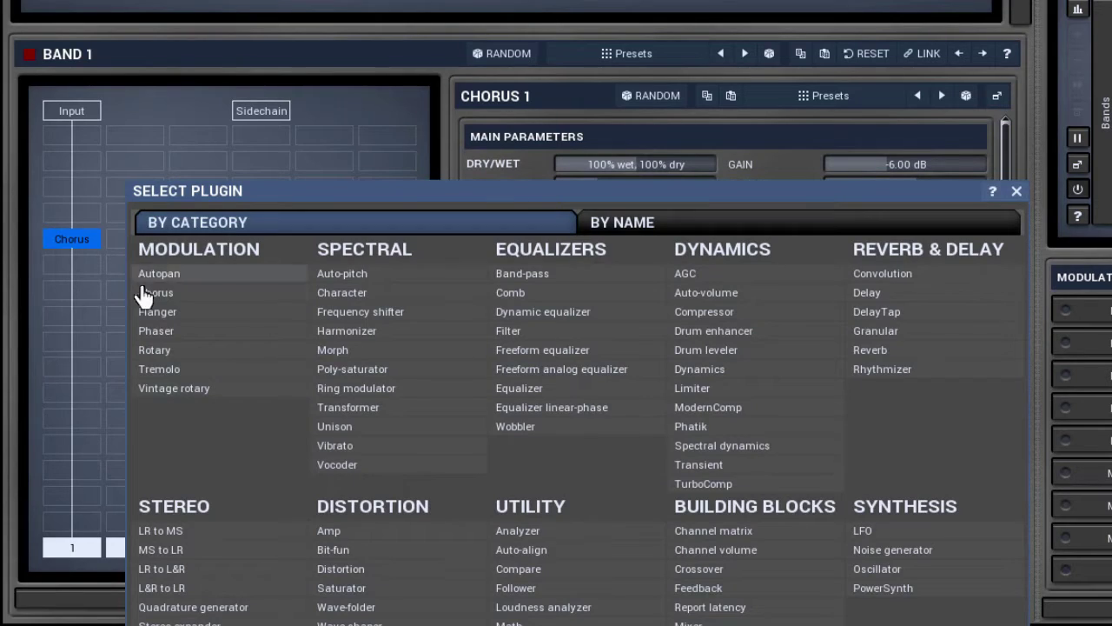
left_click(157, 311)
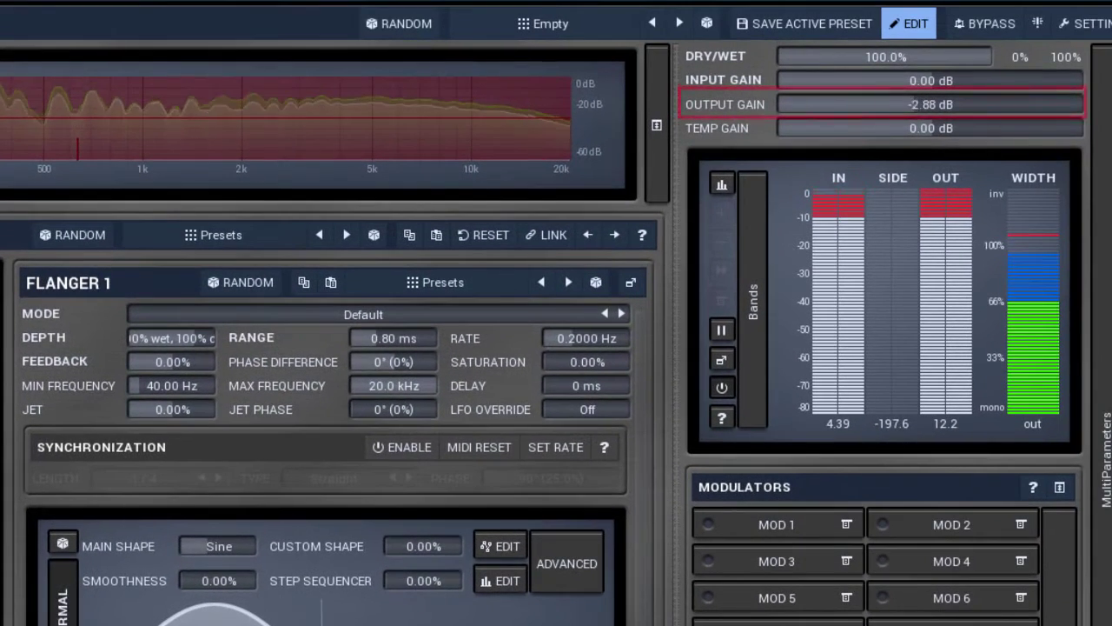
left_click_drag(930, 105, 929, 132)
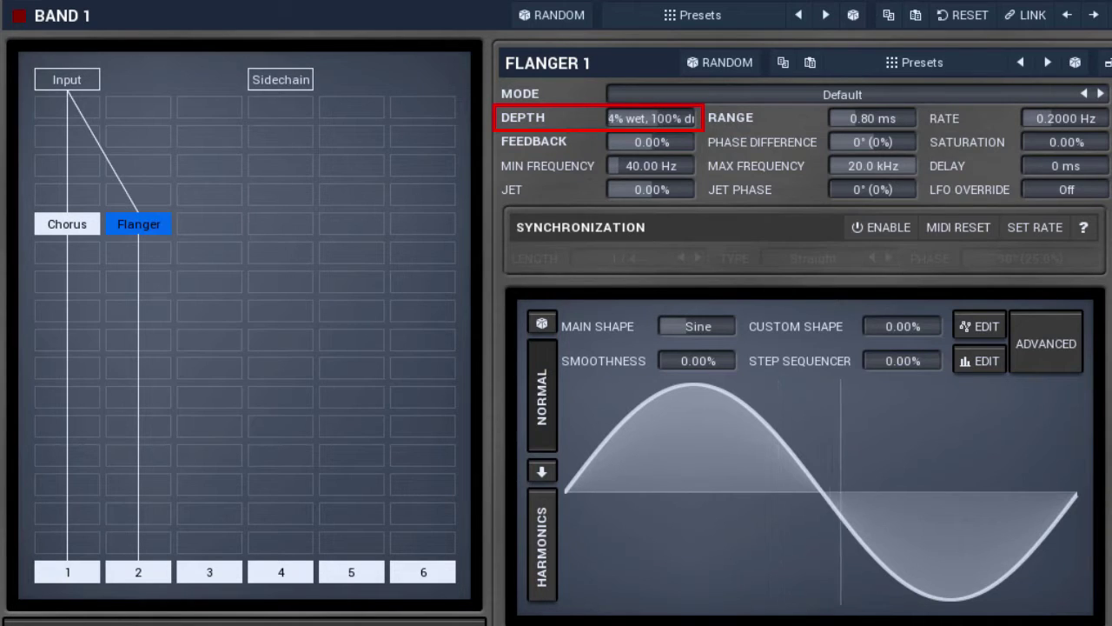
Step: Move Flanger to lane 3 and Chorus to lane 2, leaving lane 1 as the dry input
left_click(47, 231)
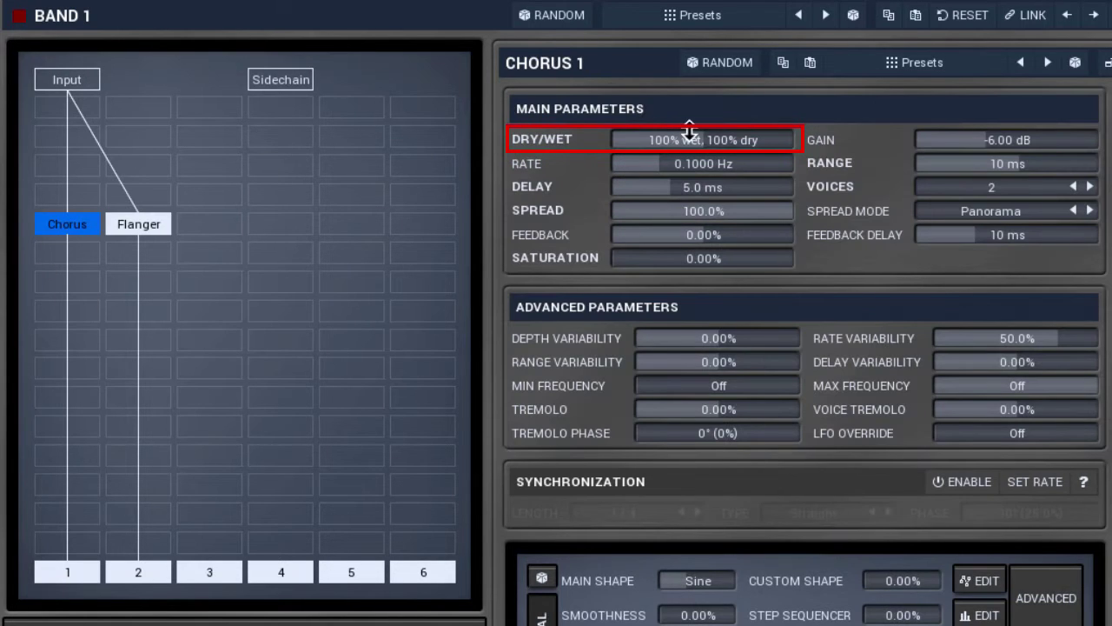
mouse_move(689, 132)
left_mouse_down()
mouse_move(689, 196)
mouse_move(695, 130)
left_mouse_up()
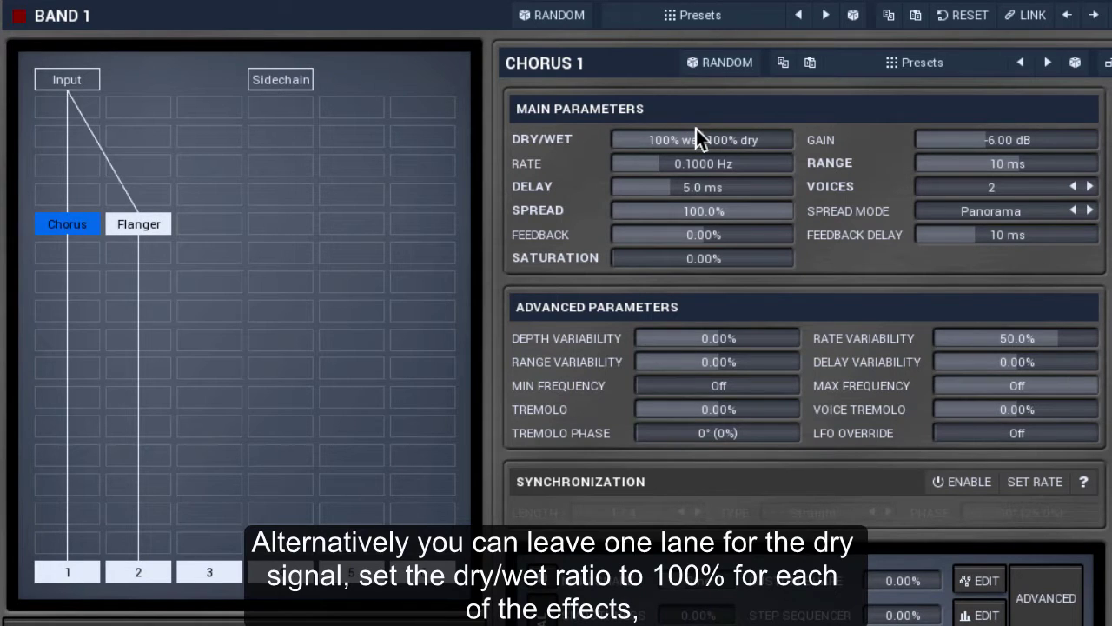
left_click(150, 226)
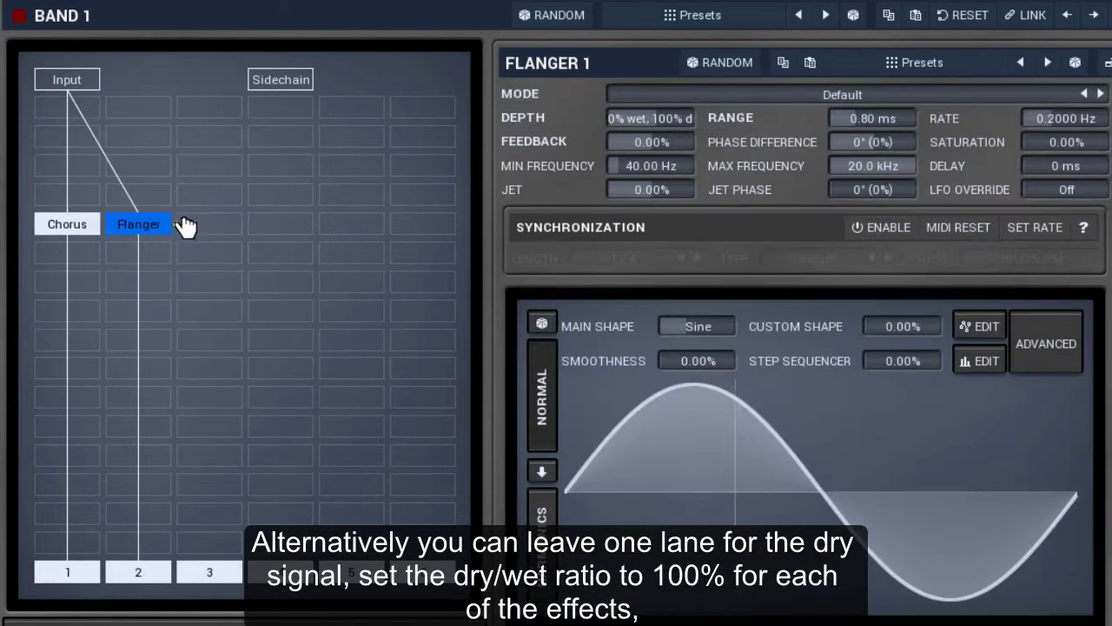
left_click_drag(187, 225, 190, 227)
left_click_drag(74, 230, 122, 231)
Step: Set both Chorus and Flanger to 100% wet, 0% dry
left_click_drag(764, 139, 763, 161)
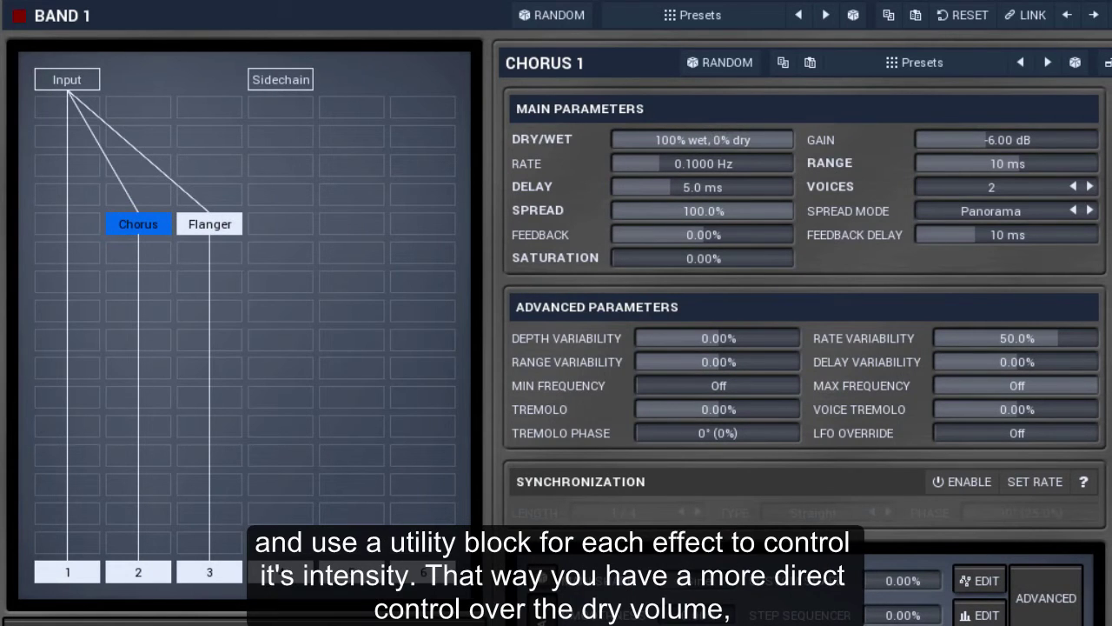
left_click(230, 227)
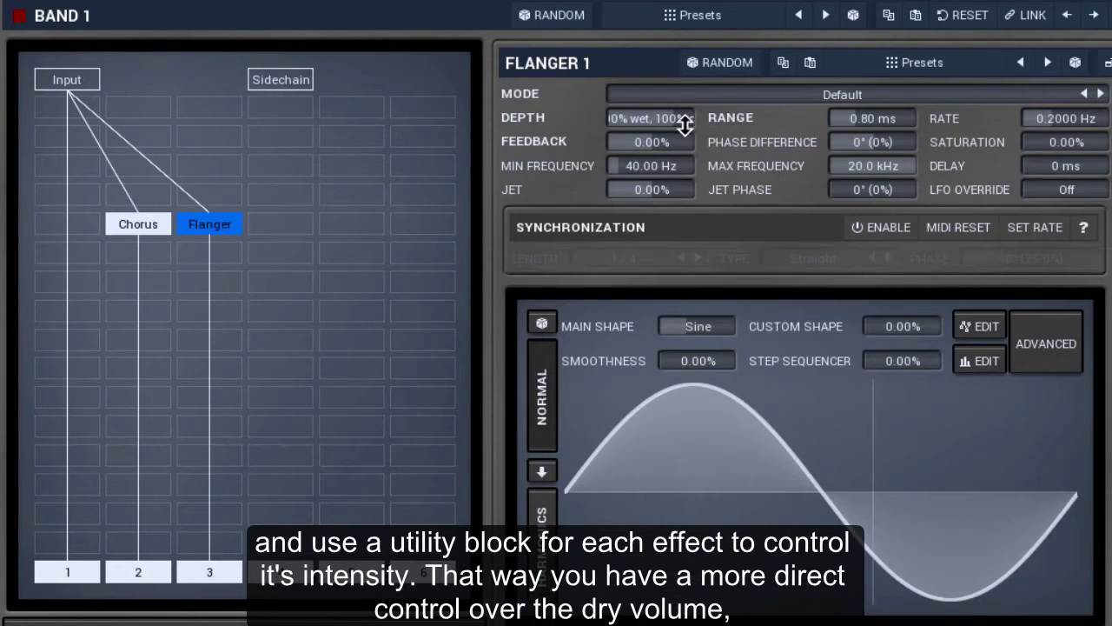
left_click_drag(684, 125, 684, 152)
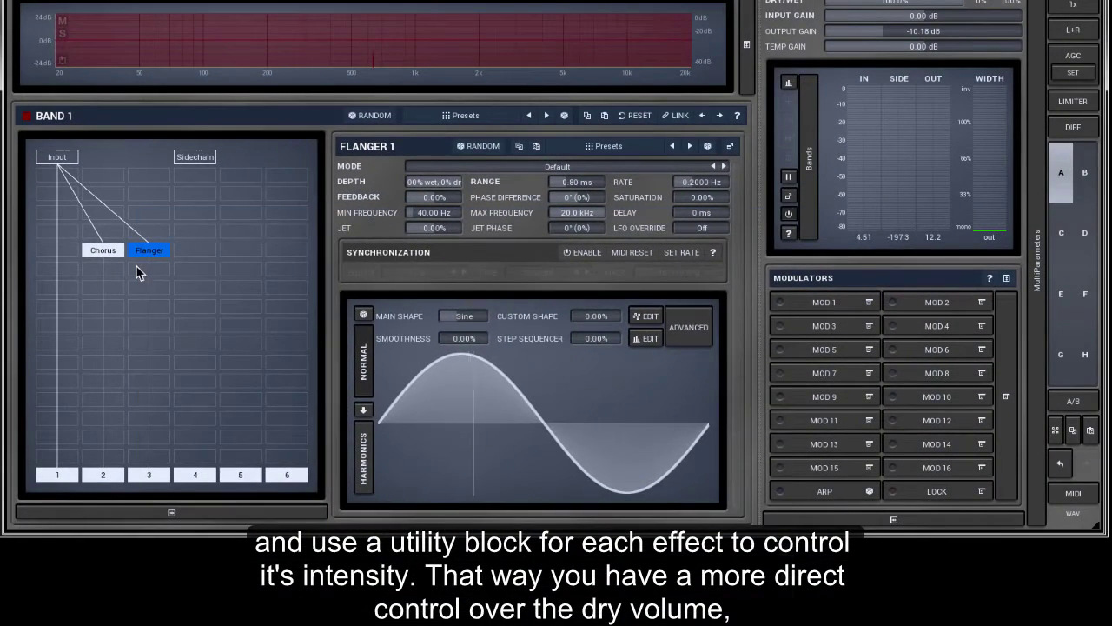
Step: Add a Utility module at the end of each of the three lanes
double_click(170, 264)
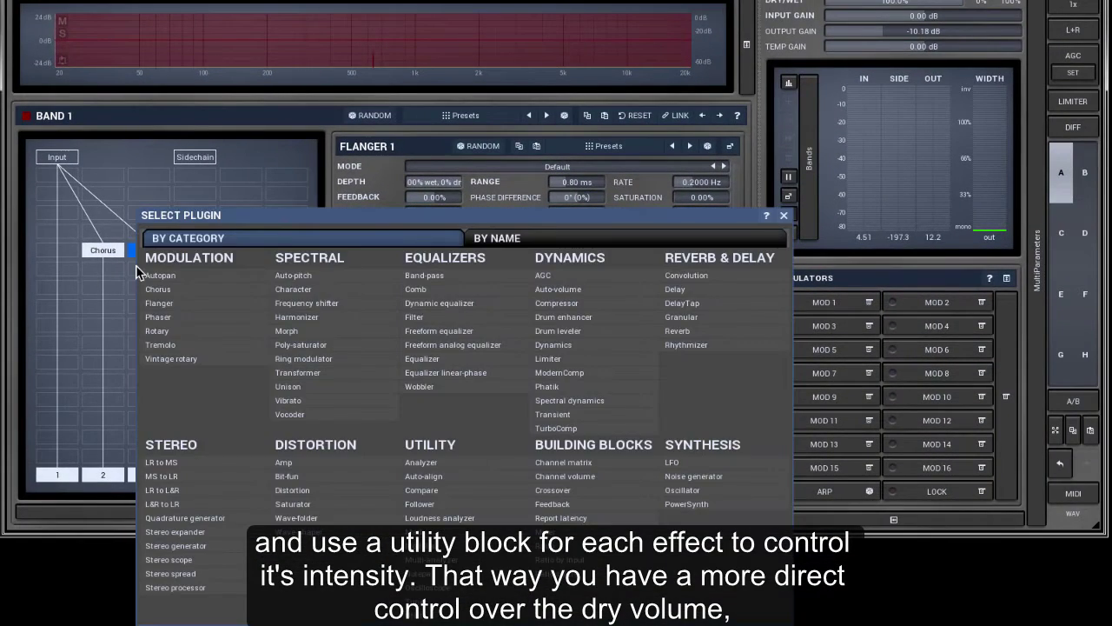
left_click(430, 615)
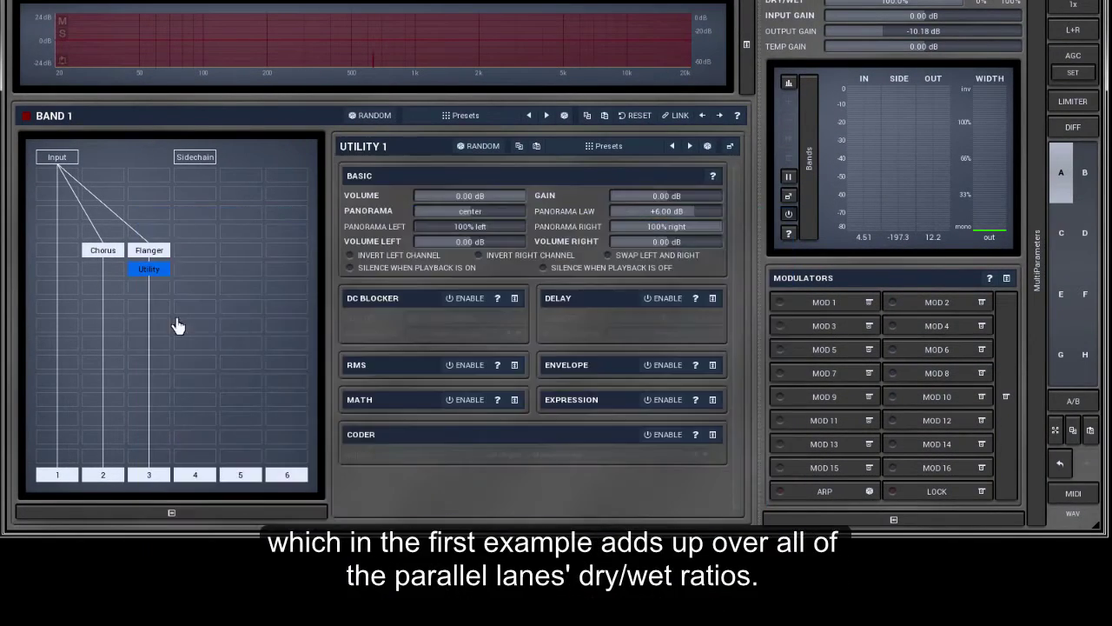
double_click(107, 271)
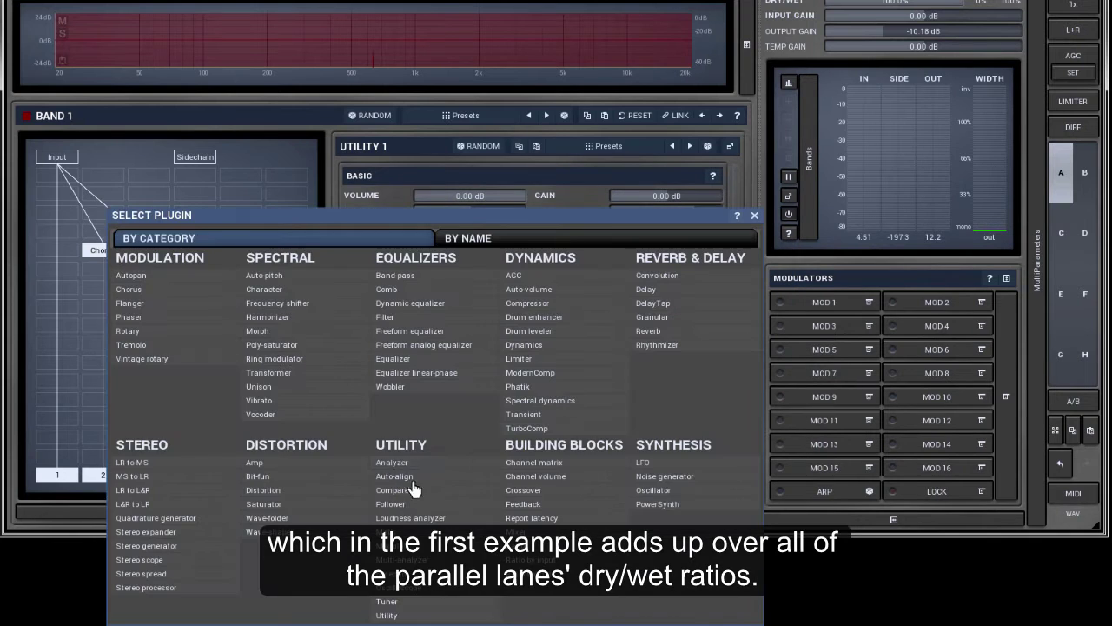
left_click(405, 615)
double_click(58, 277)
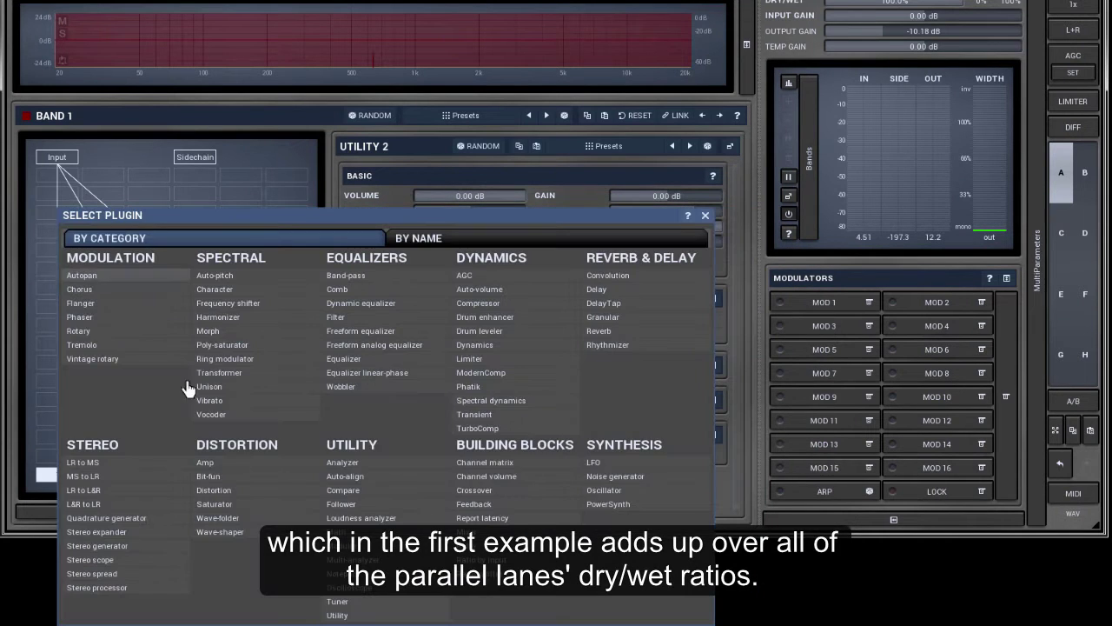
left_click(338, 615)
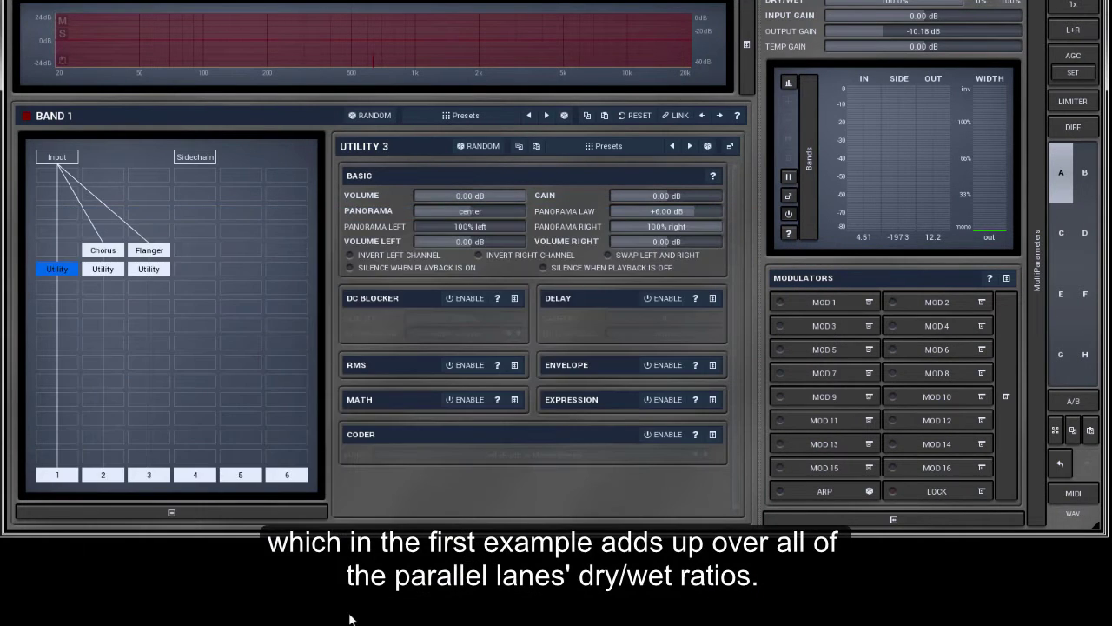
Step: Balance the Utility volumes: lane 3 at -12.7 dB, lane 1 near -4 dB, lane 2 at 0.00 dB
left_click(145, 273)
mouse_move(405, 199)
left_mouse_down()
mouse_move(414, 192)
mouse_move(414, 206)
left_mouse_up()
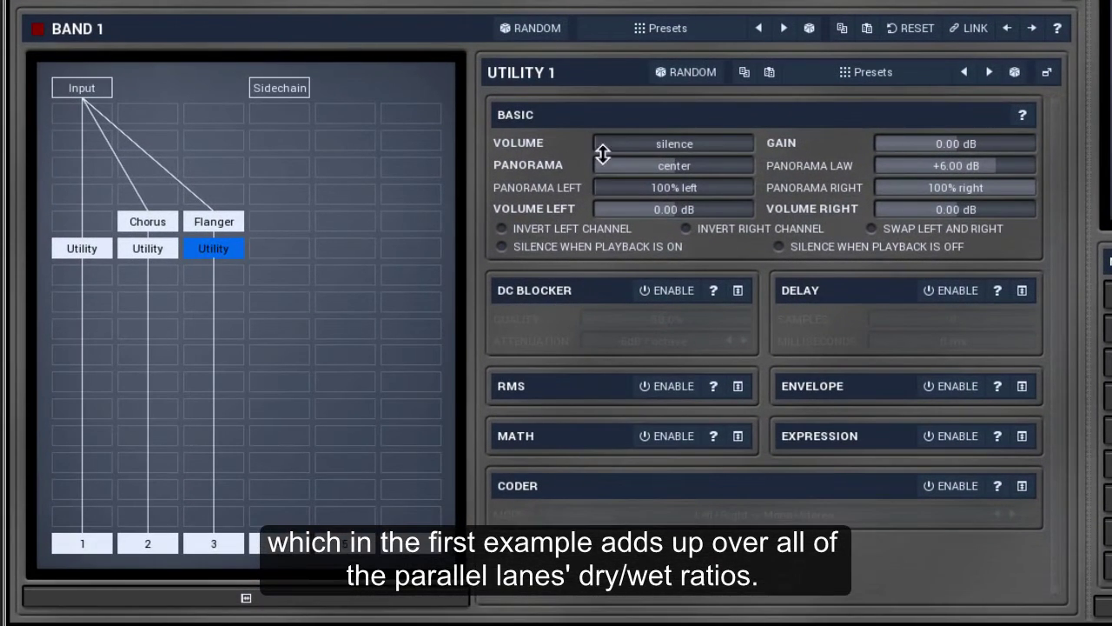
left_click(149, 252)
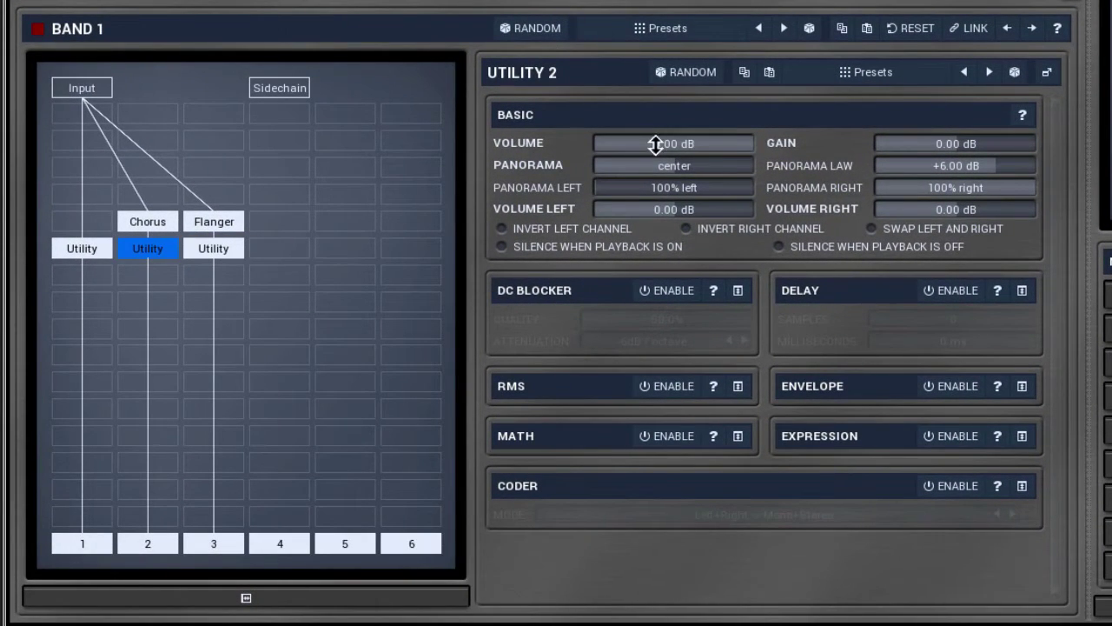
left_click_drag(656, 144, 656, 165)
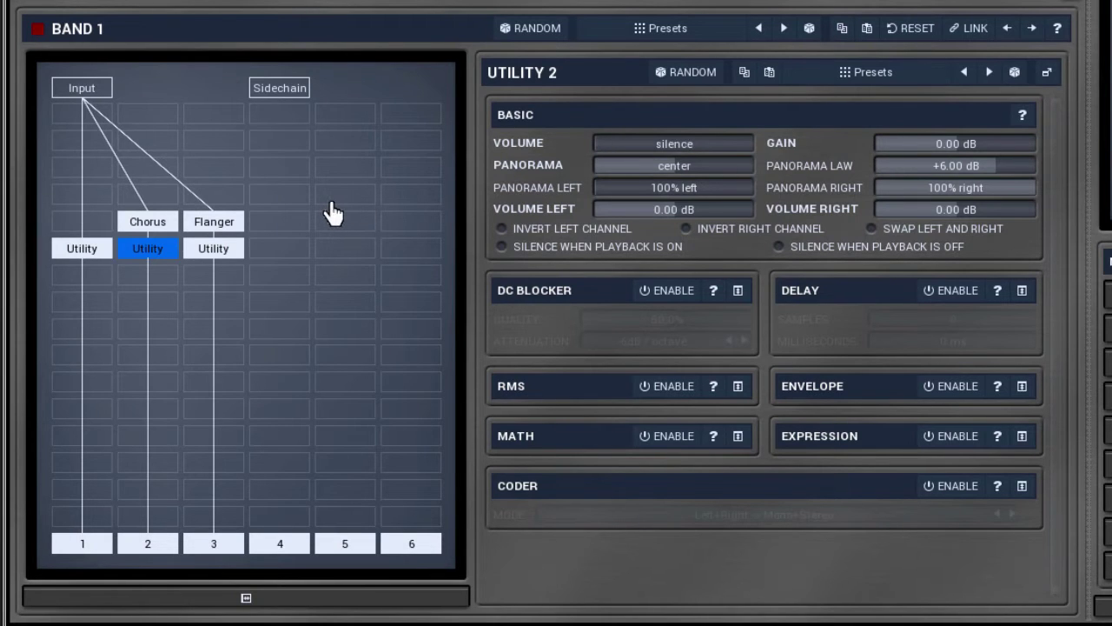
left_click(98, 252)
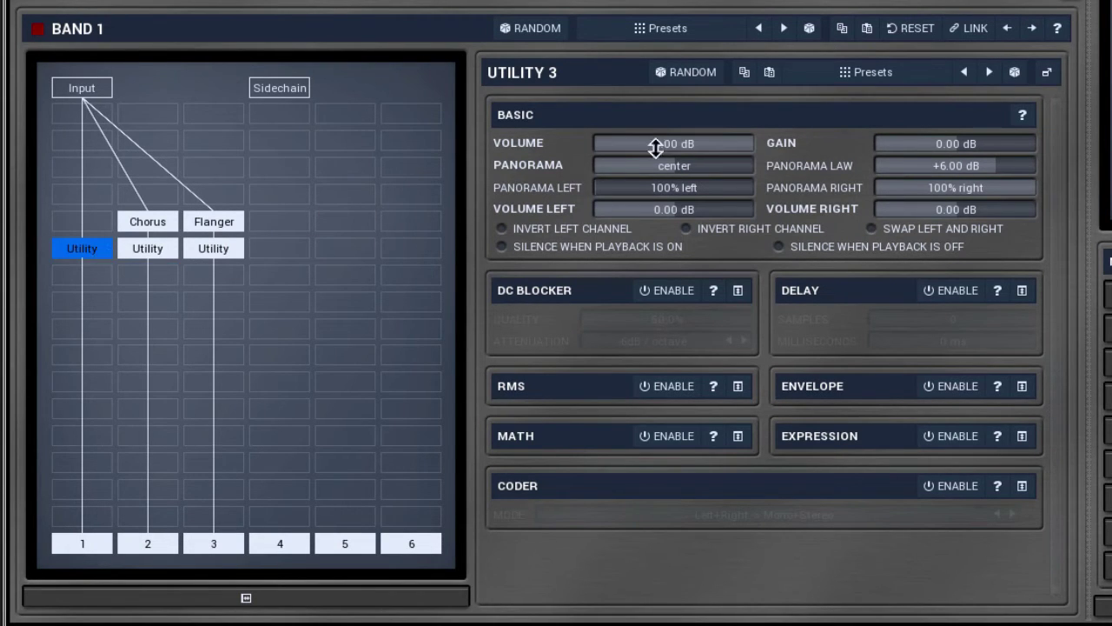
left_click_drag(661, 143, 605, 136)
left_click(136, 249)
left_click(206, 252)
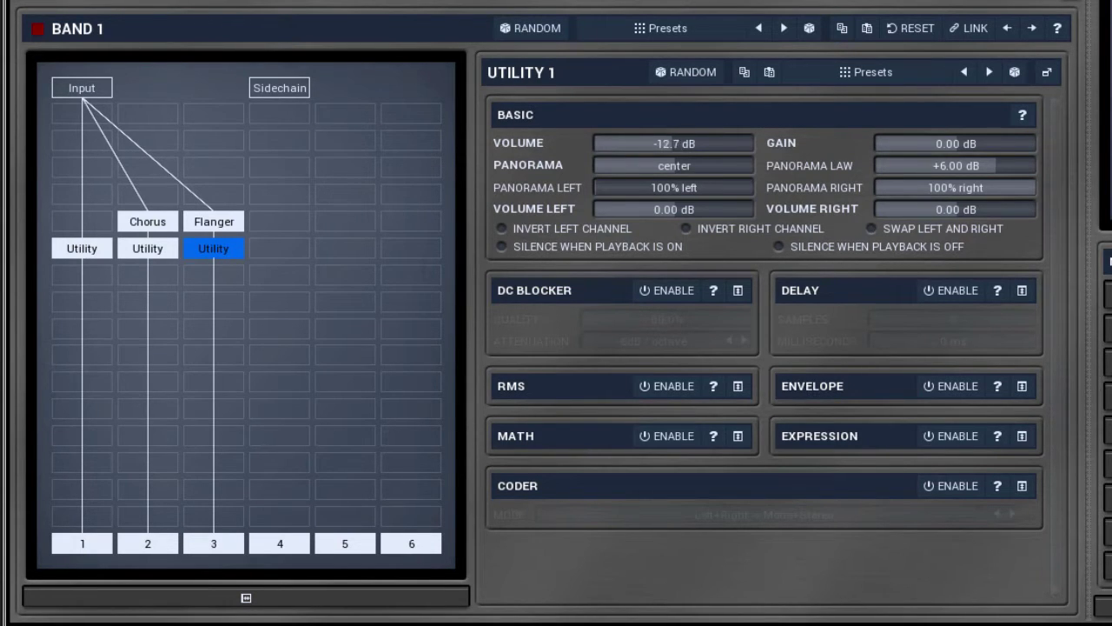
left_click(132, 254)
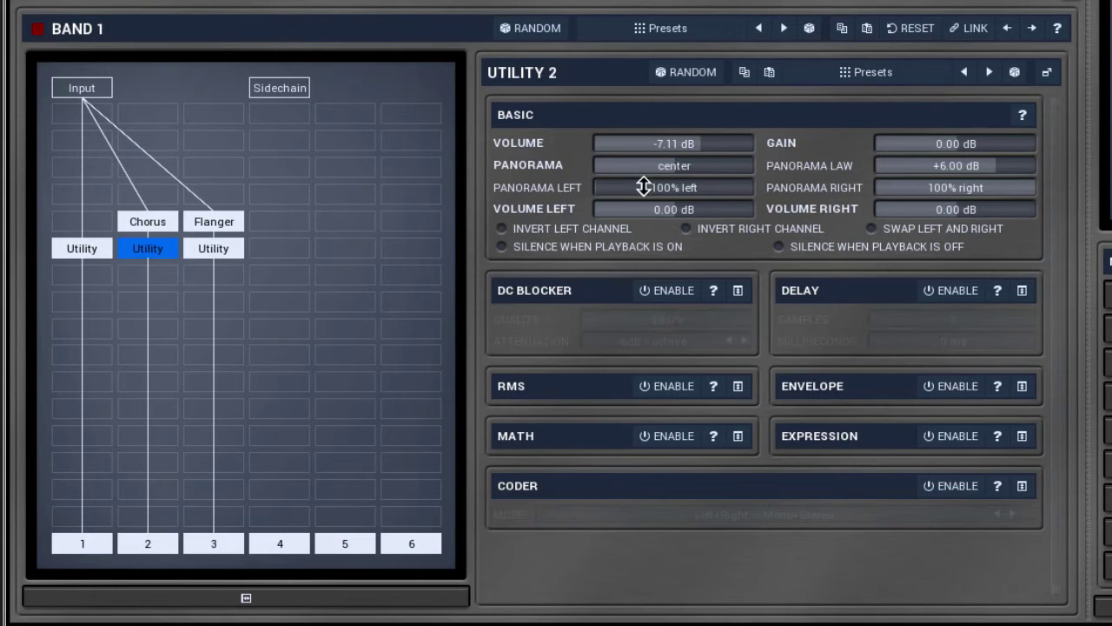
left_click_drag(677, 147, 616, 147)
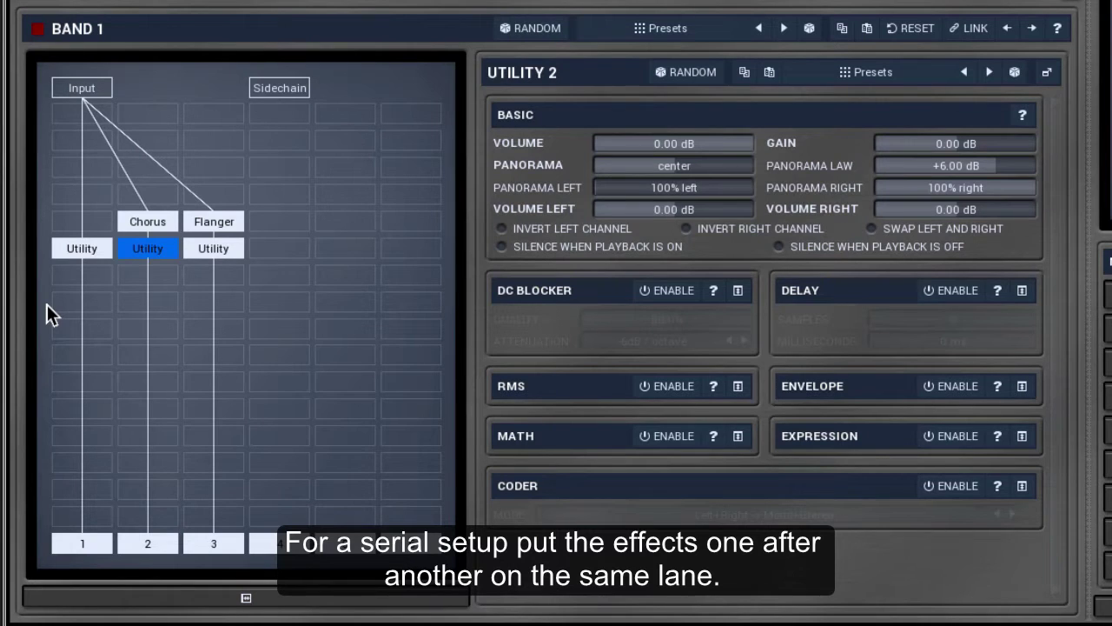
Step: Remove the Utility module and stack Chorus and Flanger on lane 1
left_click_drag(99, 255, 206, 261)
left_click_drag(154, 221, 94, 246)
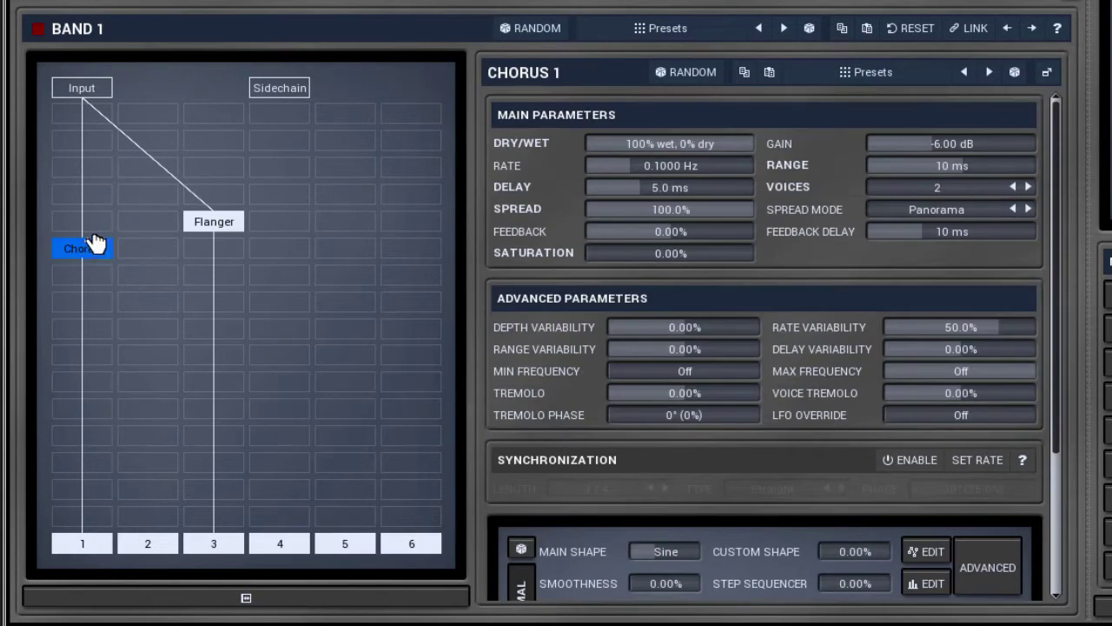
left_click_drag(218, 228, 94, 276)
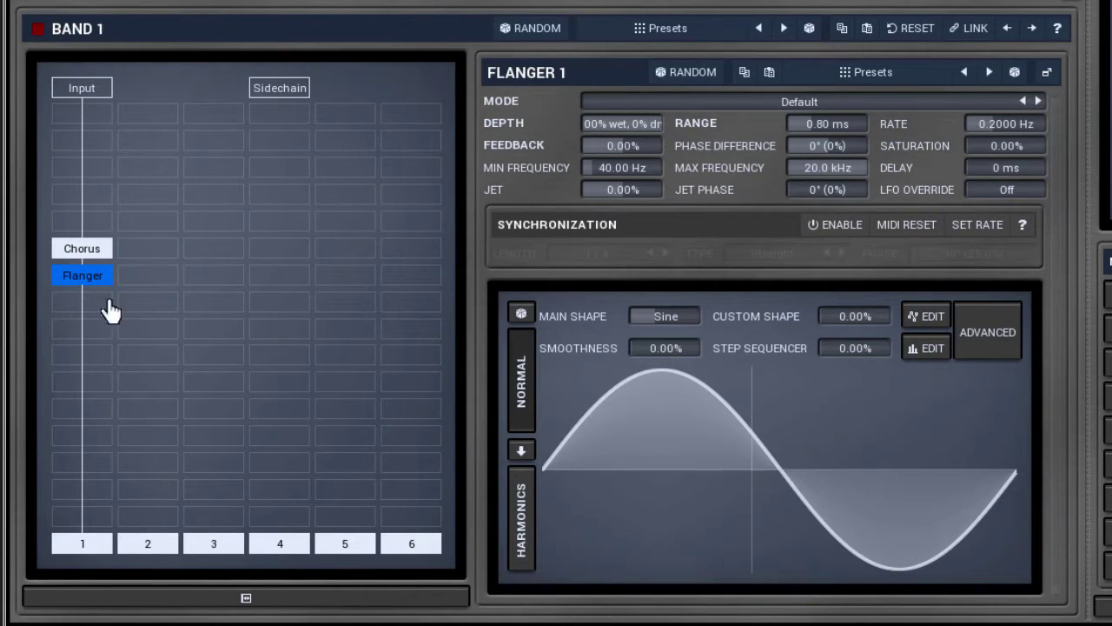
Step: Adjust the Flanger depth and settle Chorus above Flanger in the lane 1 series chain
left_click_drag(589, 111, 620, 139)
left_click(82, 250)
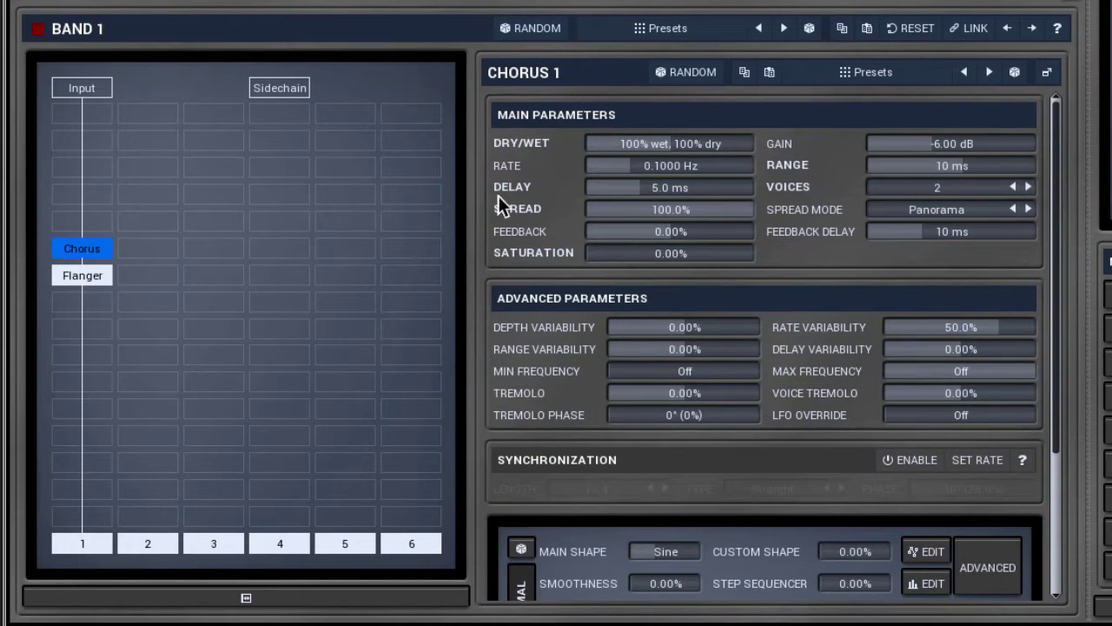
left_click_drag(91, 256, 80, 301)
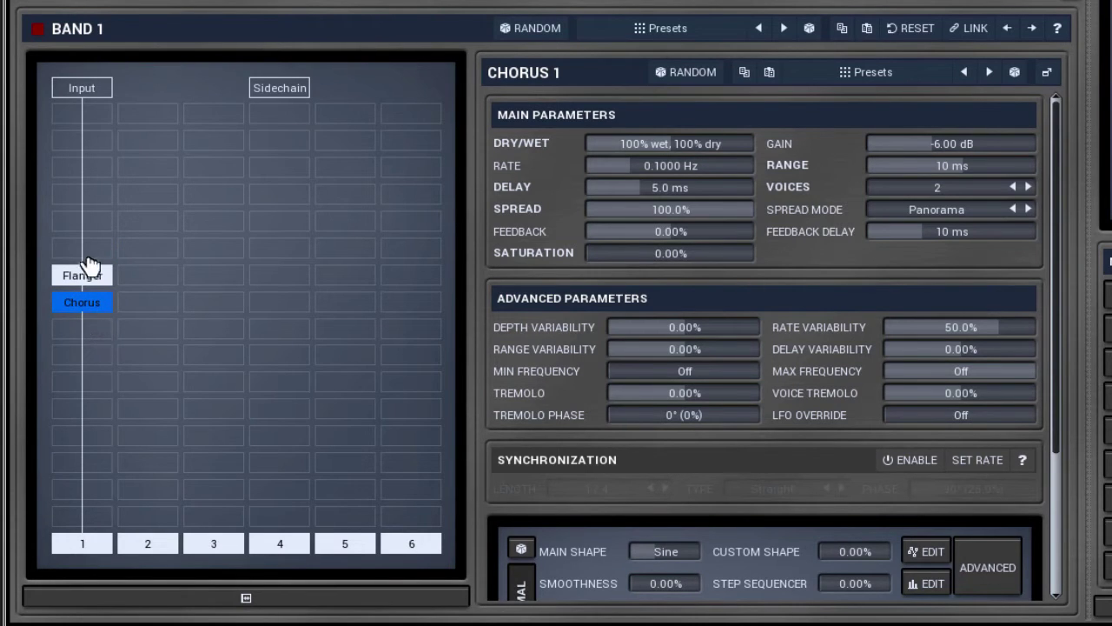
left_click_drag(90, 258, 91, 259)
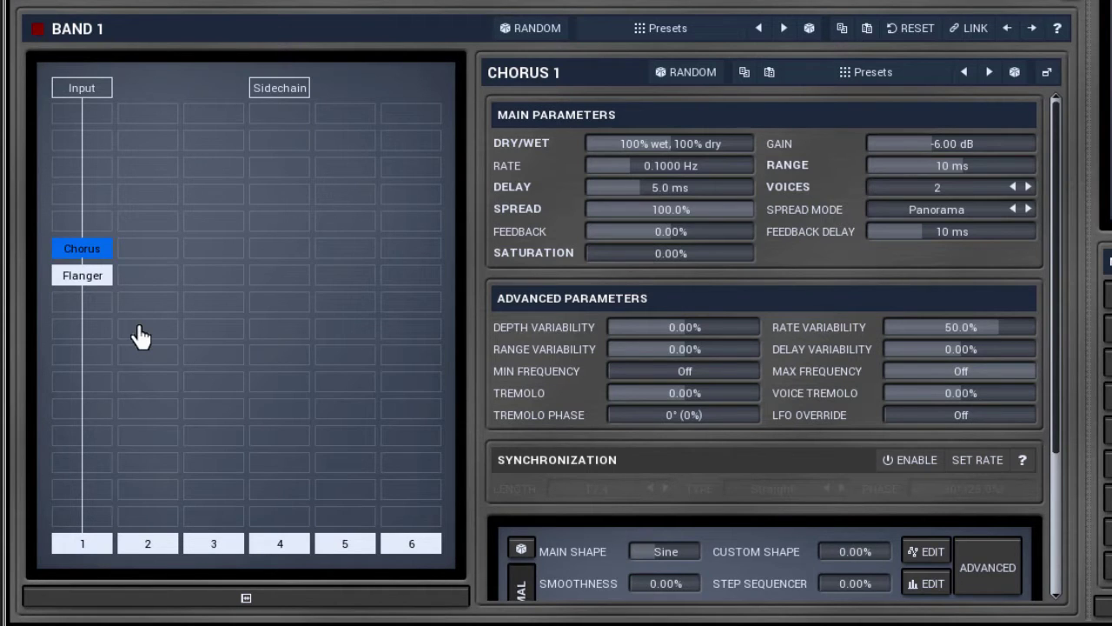
Step: Add a Distortion after Flanger and reorder Flanger back between Chorus and Distortion
left_click(78, 307)
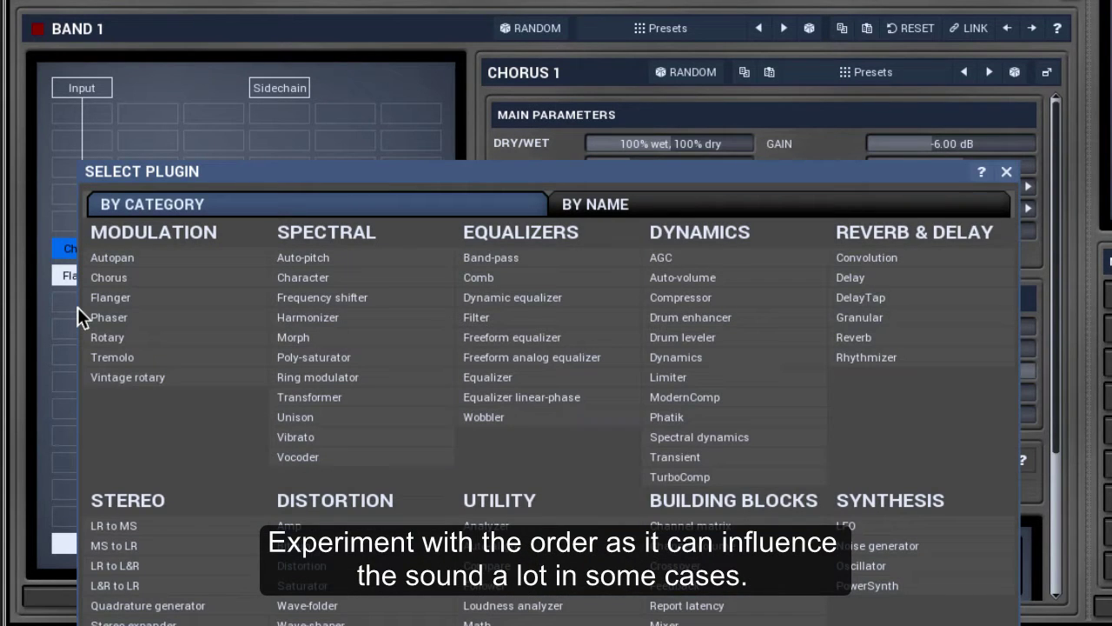
left_click(301, 569)
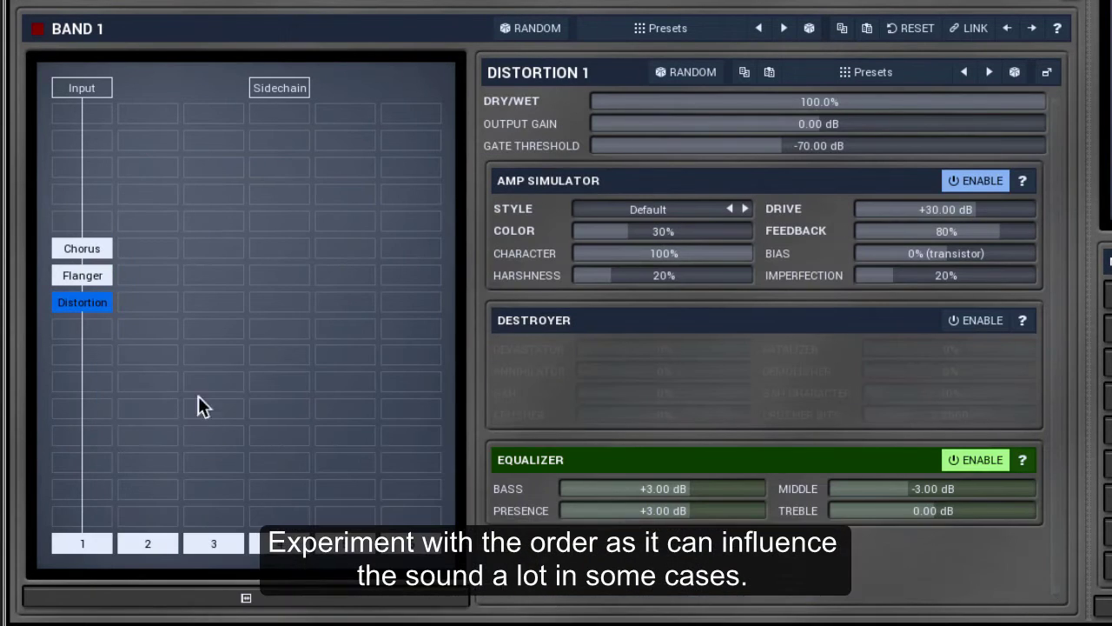
left_click(102, 280)
left_click_drag(102, 303, 101, 329)
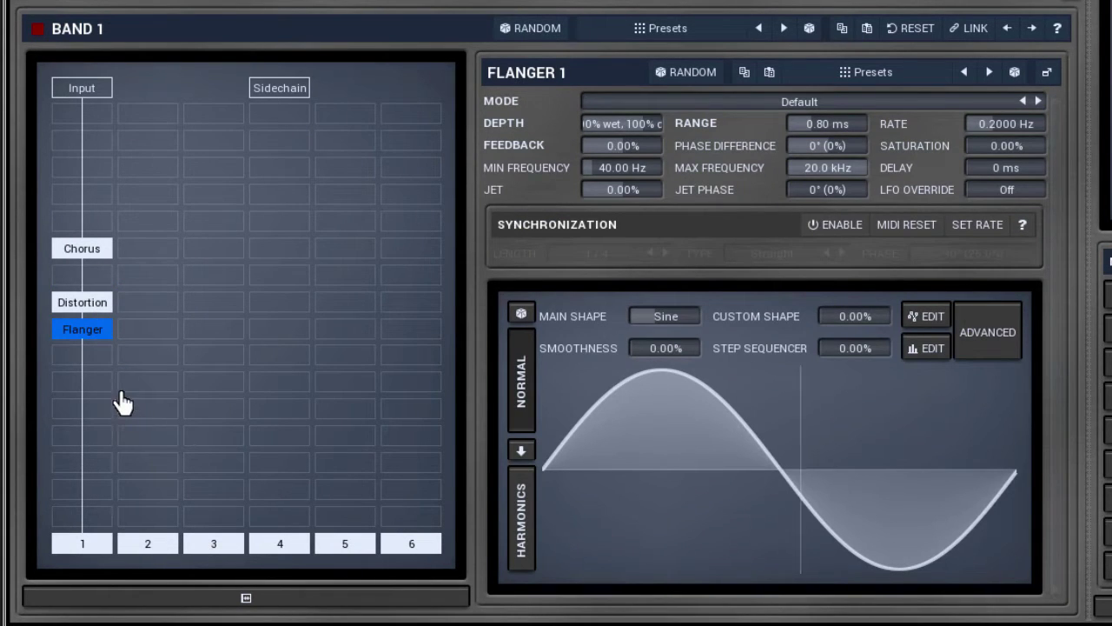
left_click_drag(89, 339, 92, 276)
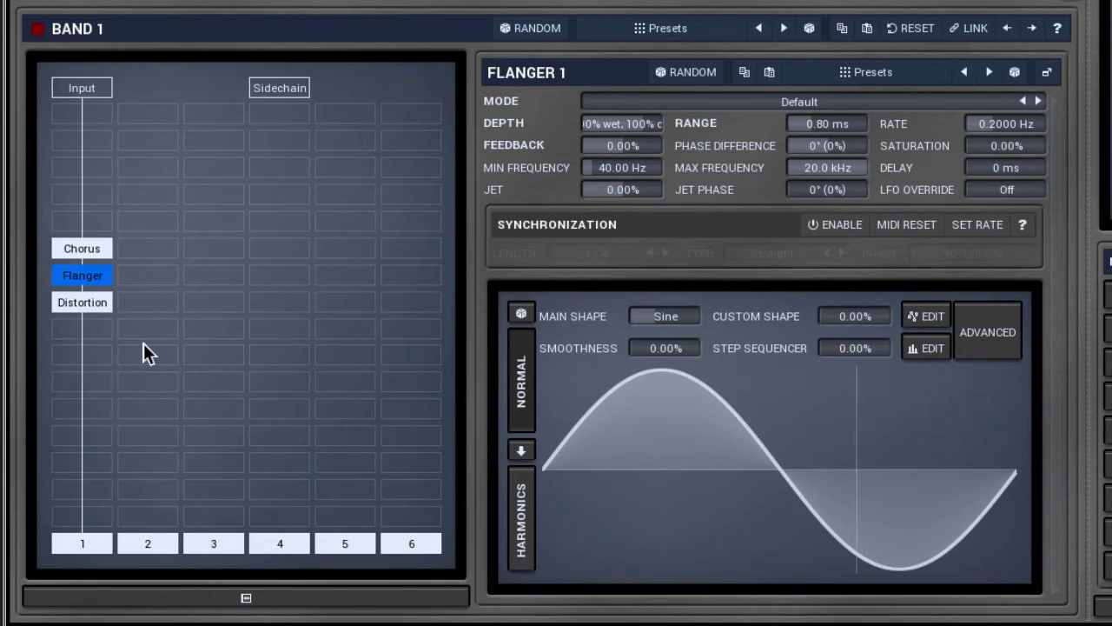
Step: Delete the Chorus, Flanger and Distortion modules from lane 1
right_click(78, 246)
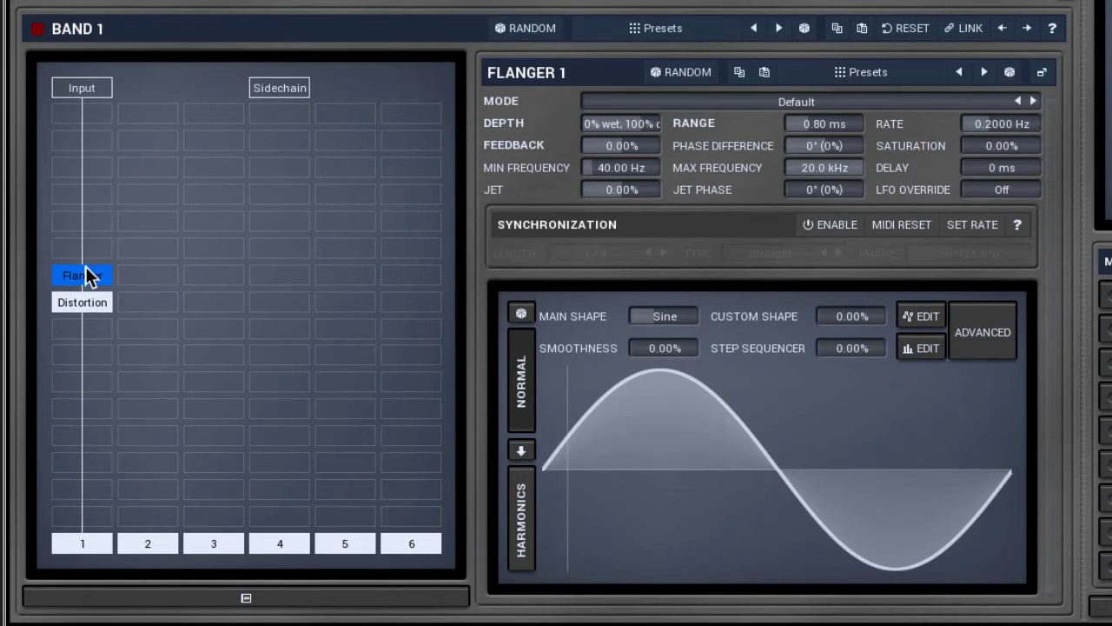
right_click(85, 276)
right_click(88, 308)
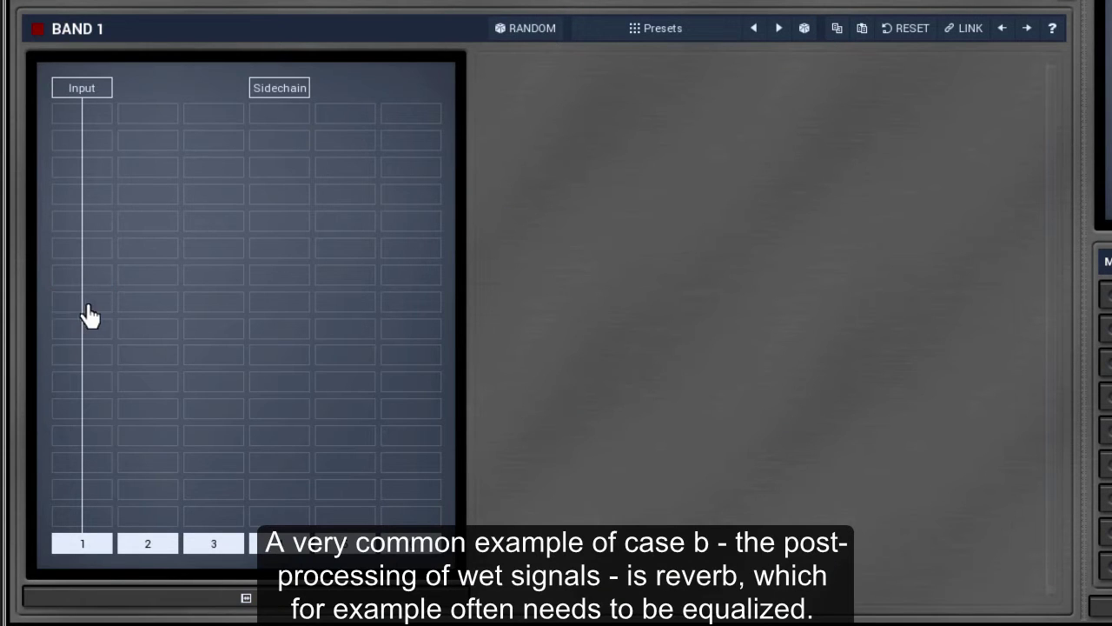
Step: Add a Convolution reverb on lane 2 with the Hall1 preset, 100% wet
left_click(143, 249)
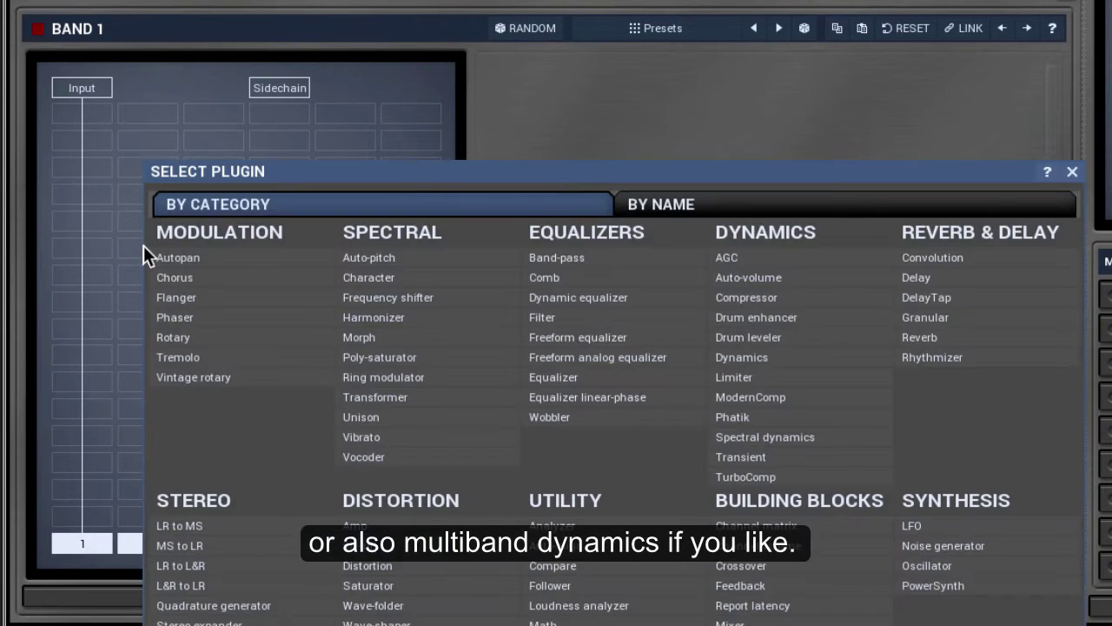
left_click(927, 257)
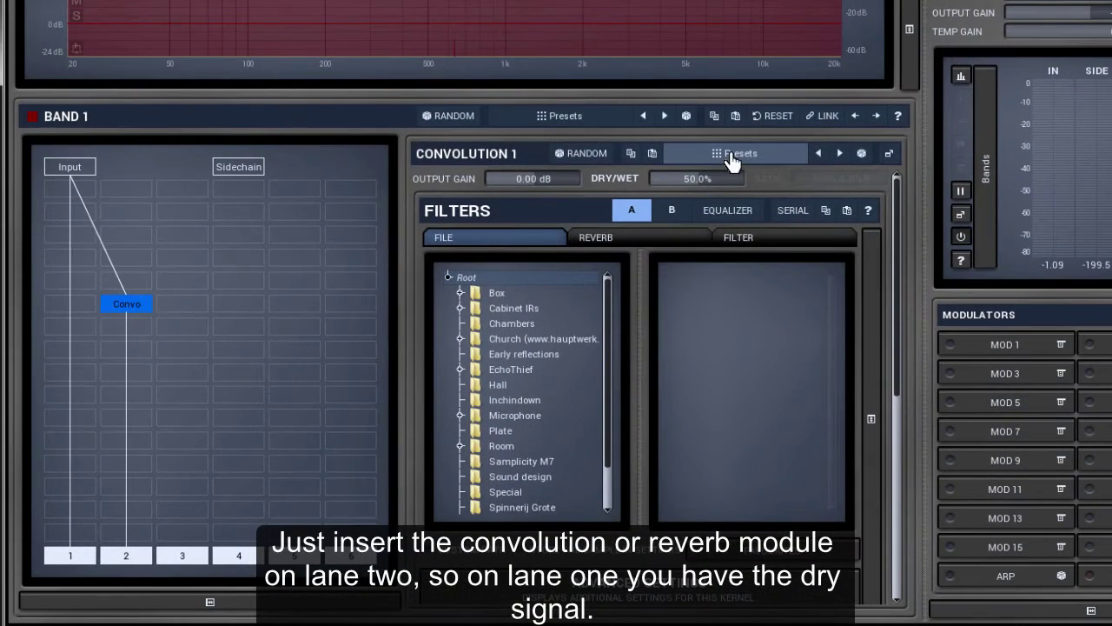
left_click(740, 150)
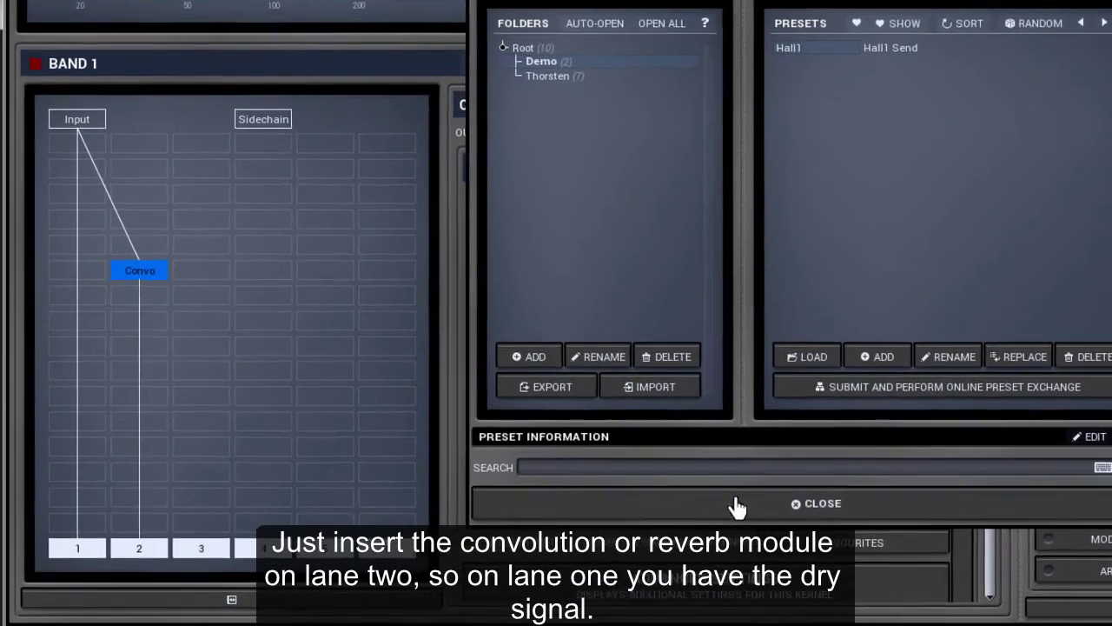
left_click(678, 514)
left_click_drag(843, 90, 894, 91)
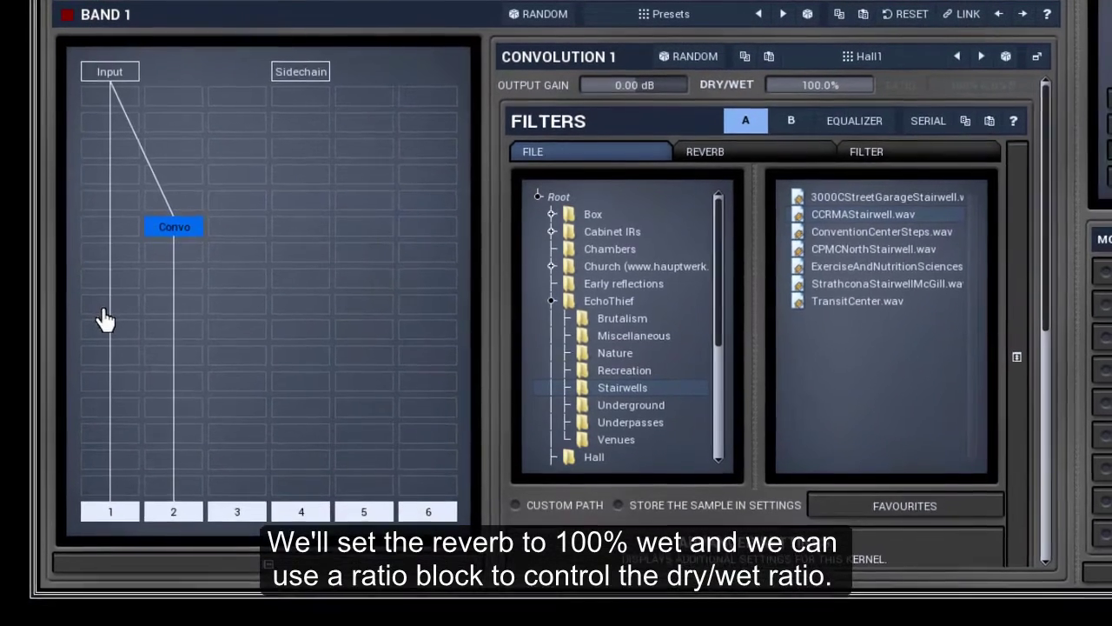
Step: Add a Ratio block on lane 1 that steals side-chain 2, set to 50%
left_click(103, 315)
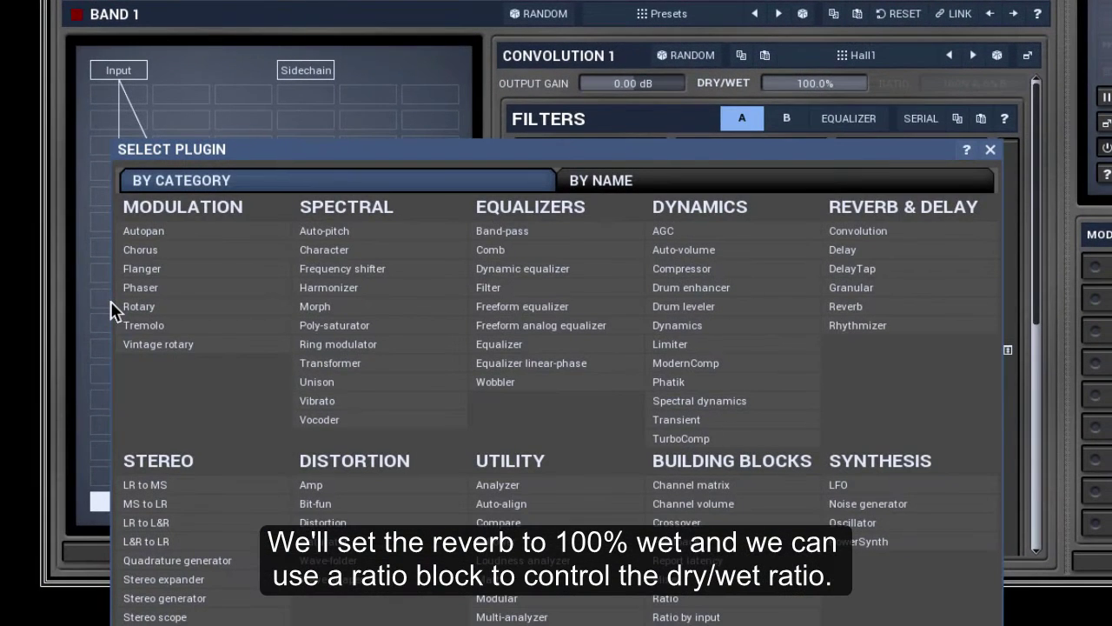
left_click(653, 598)
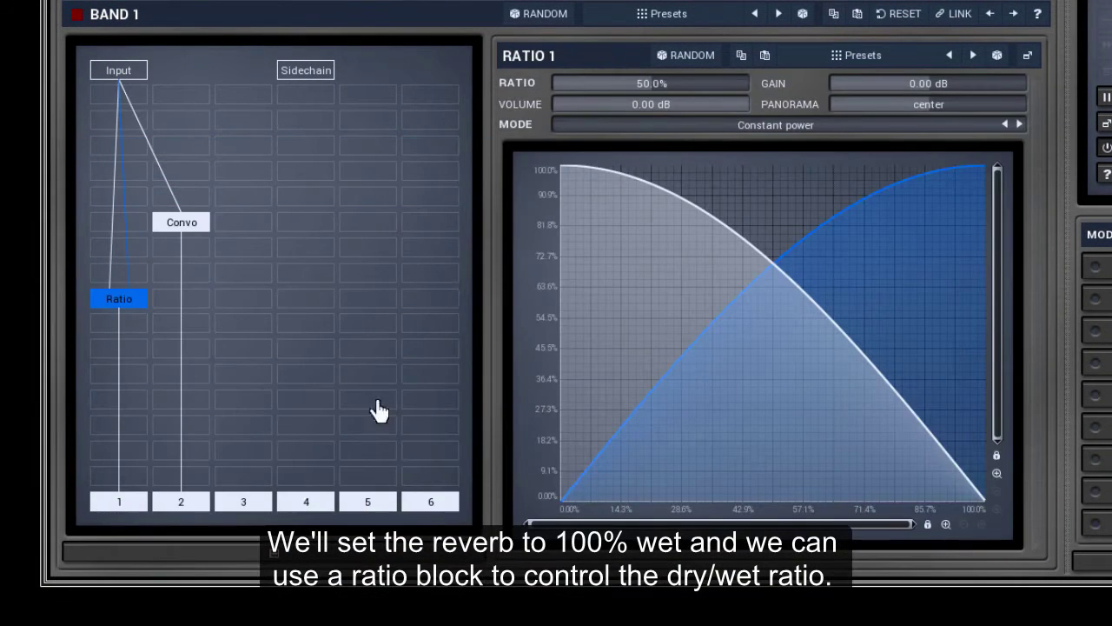
right_click(124, 304)
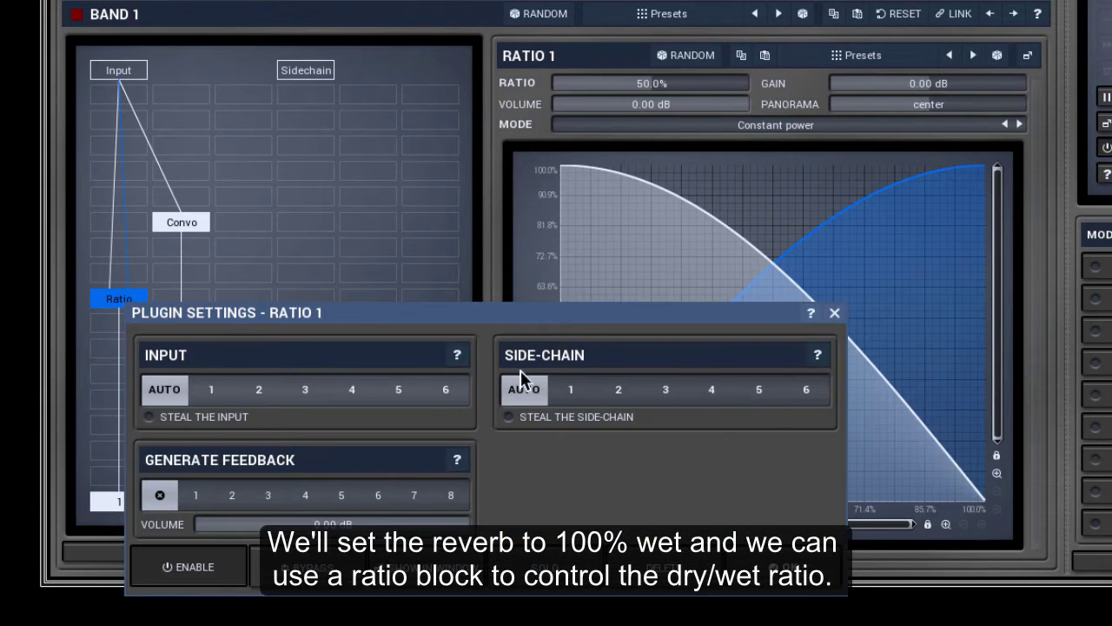
left_click(611, 389)
left_click(605, 417)
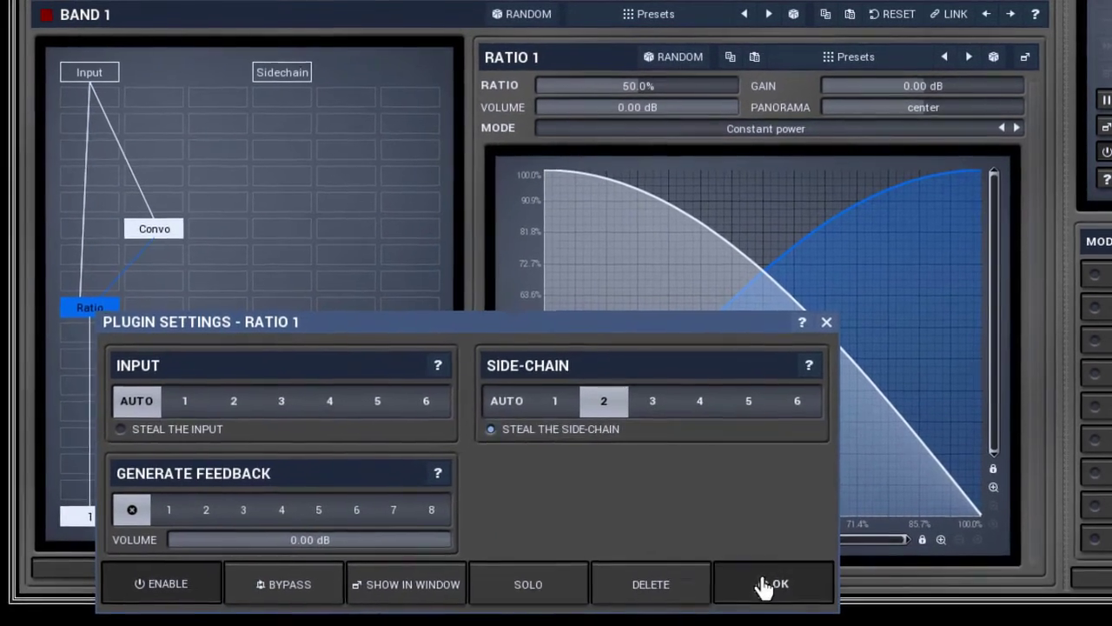
left_click(764, 565)
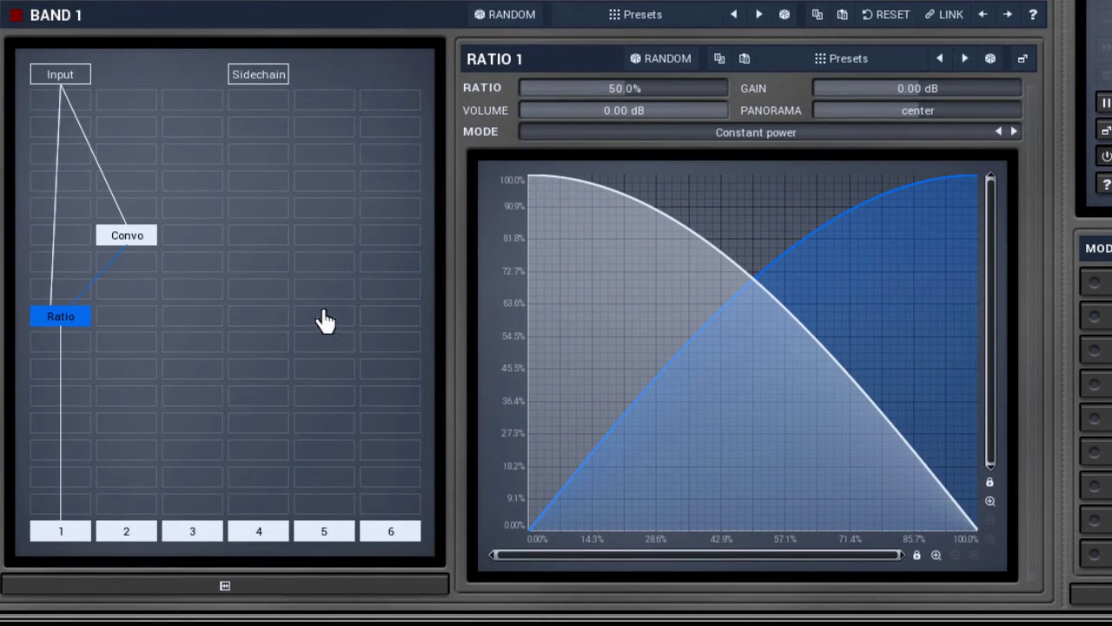
mouse_move(617, 88)
left_mouse_down()
mouse_move(510, 89)
mouse_move(728, 89)
mouse_move(648, 89)
mouse_move(614, 104)
left_mouse_up()
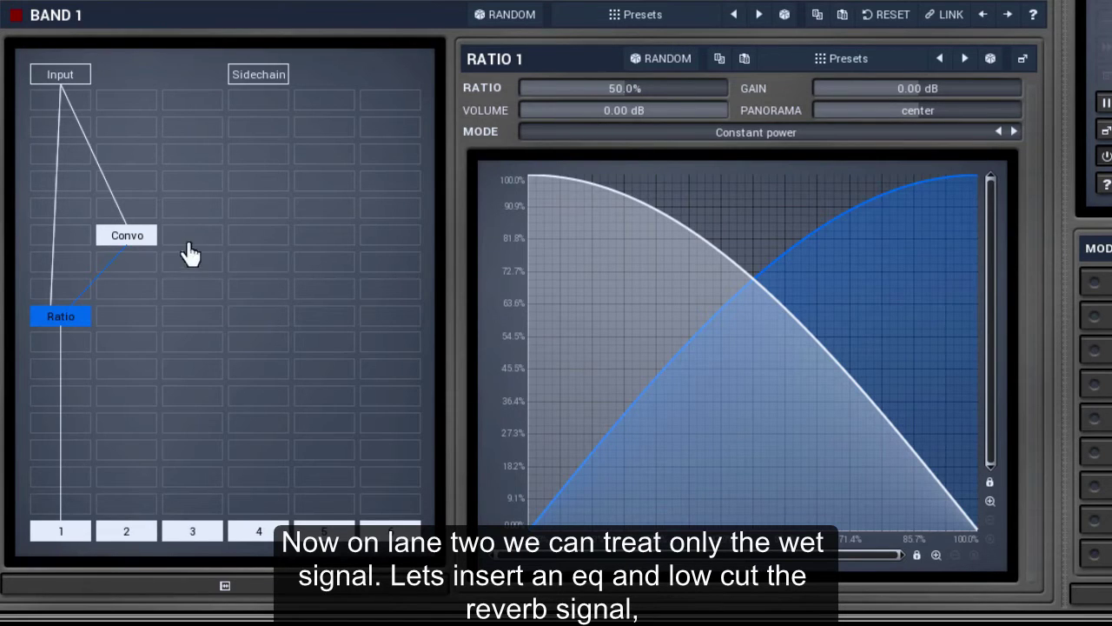
Step: Add an Equalizer after the Convolution with band 3 as a 24 dB/oct high-pass near 98 Hz
left_click(141, 277)
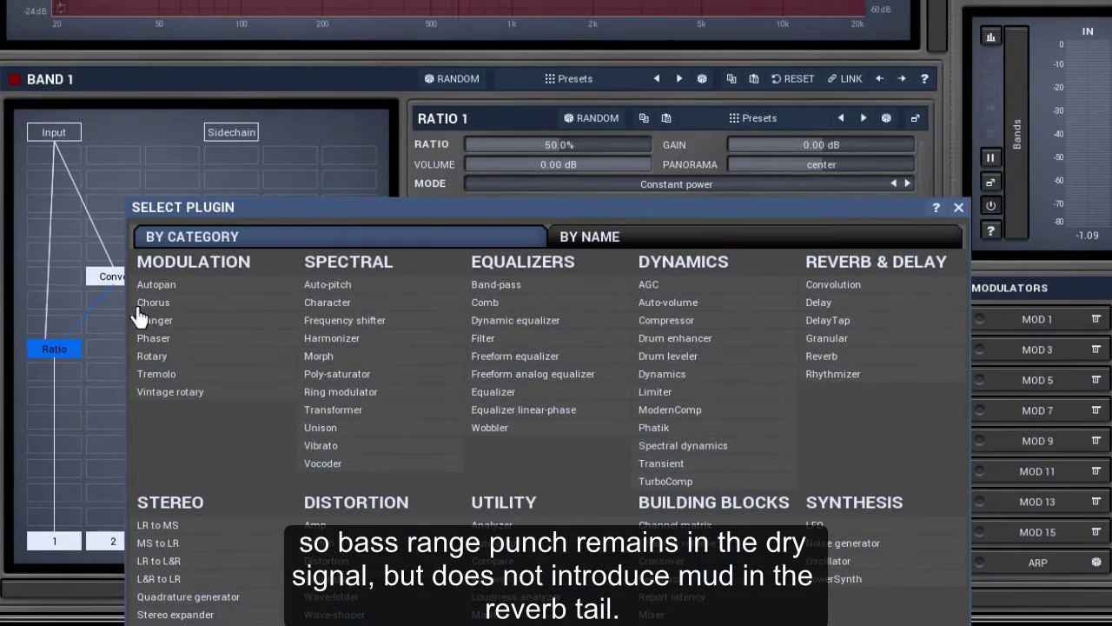
left_click(495, 390)
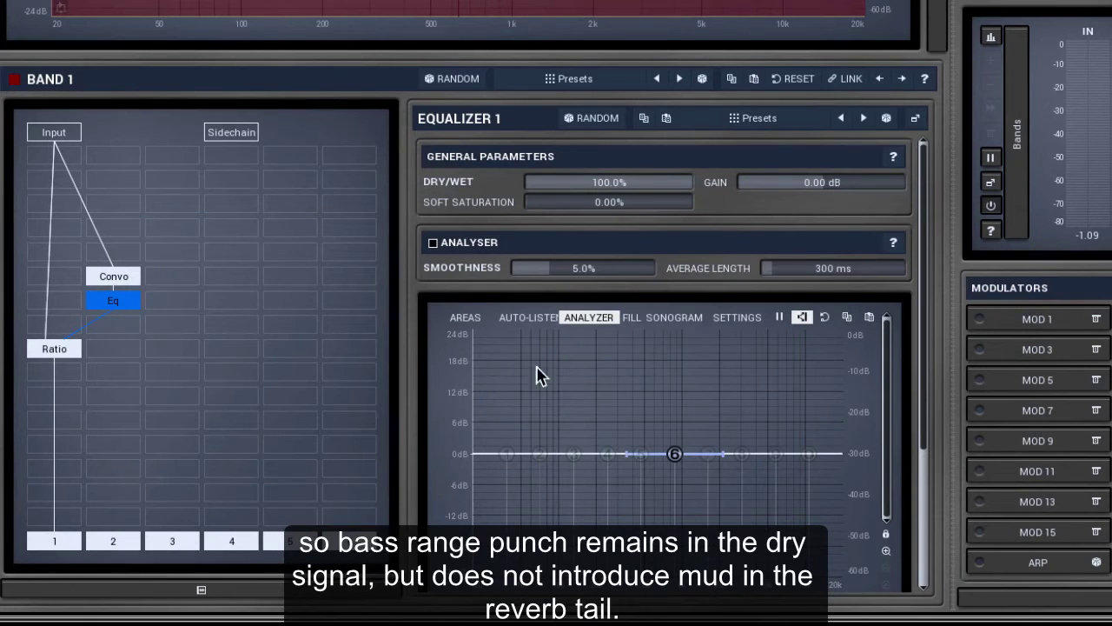
double_click(571, 458)
left_click(569, 278)
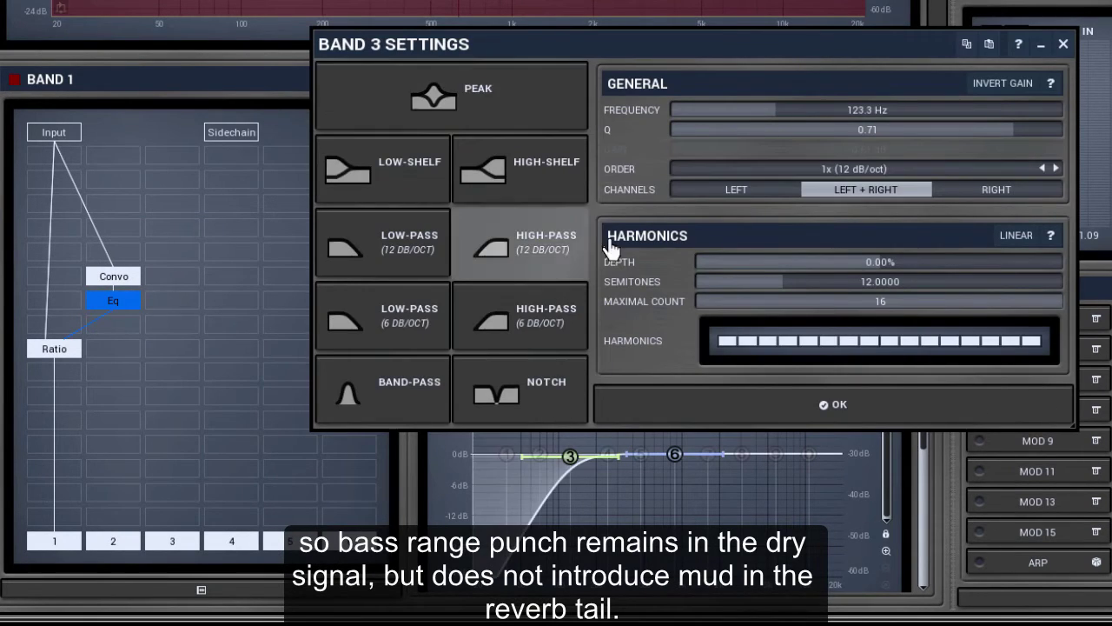
left_click(1056, 168)
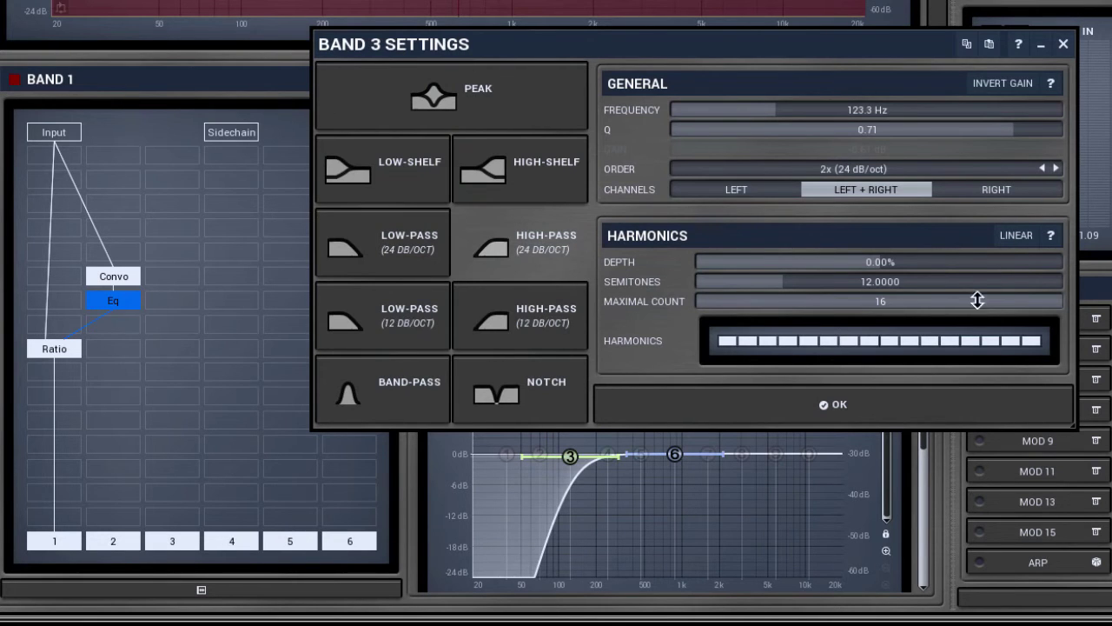
left_click(936, 411)
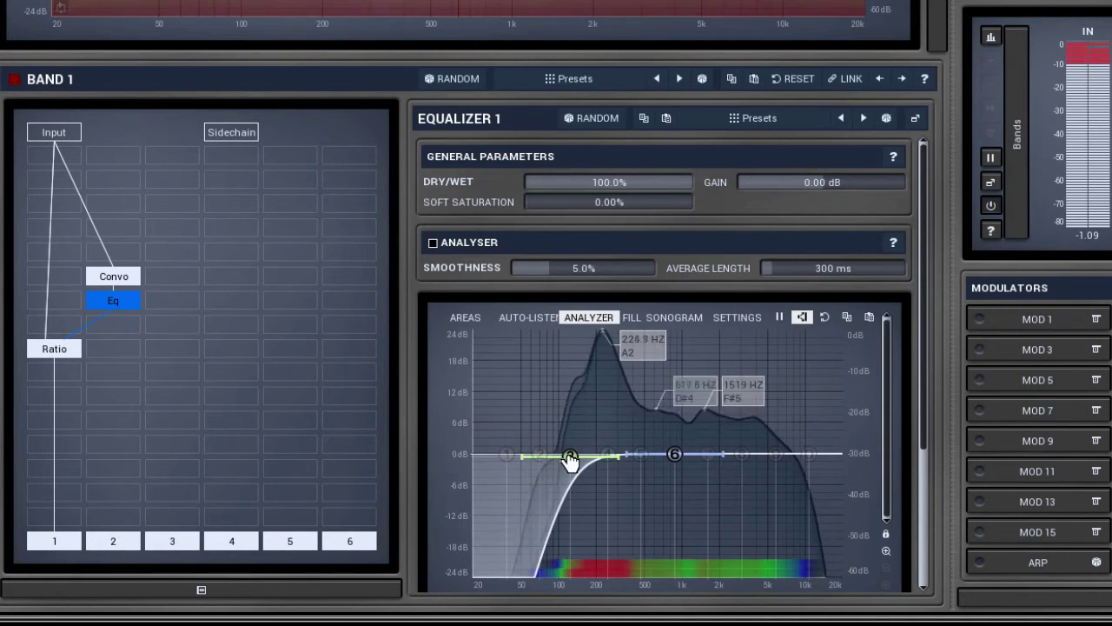
left_click_drag(570, 458, 596, 455)
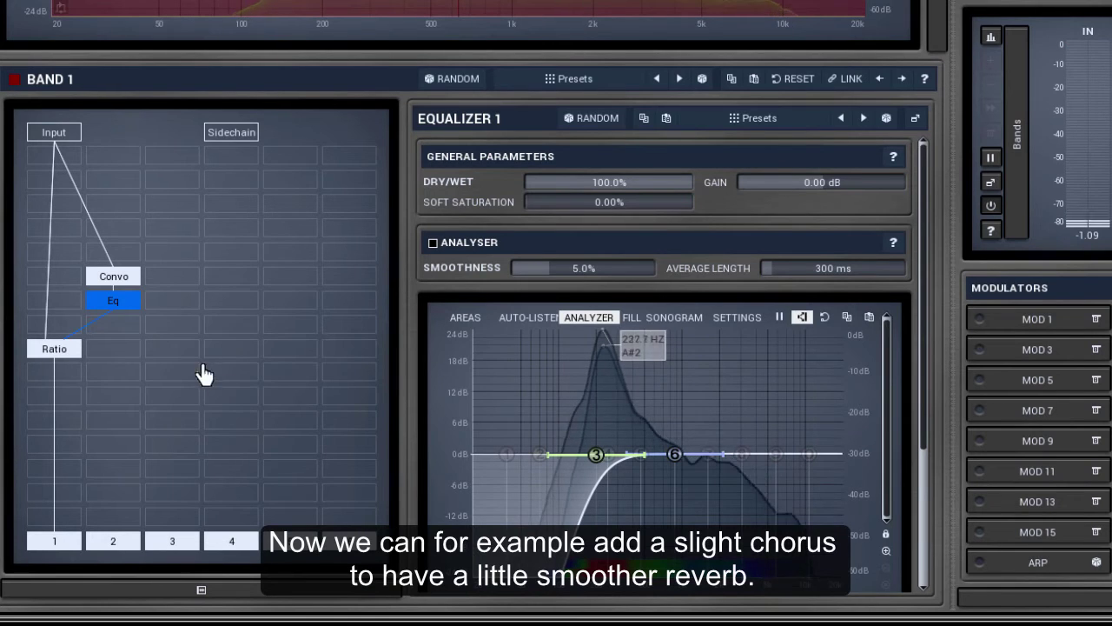
Step: Add a Chorus after the Eq with the Chorus2 preset, mixed 54% wet, 100% dry
double_click(122, 336)
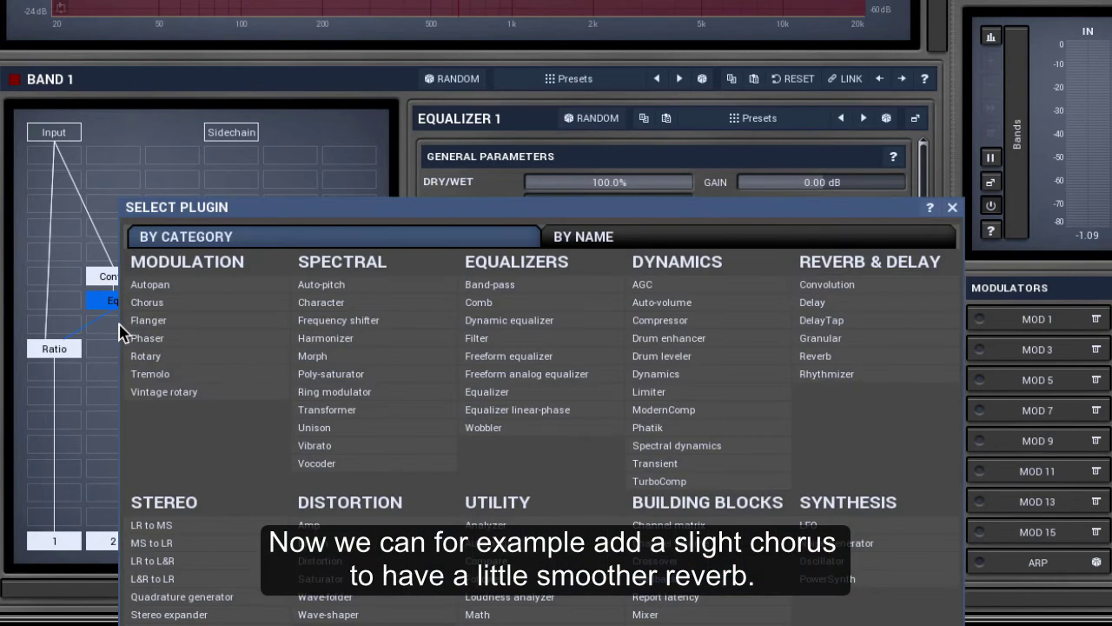
left_click(152, 302)
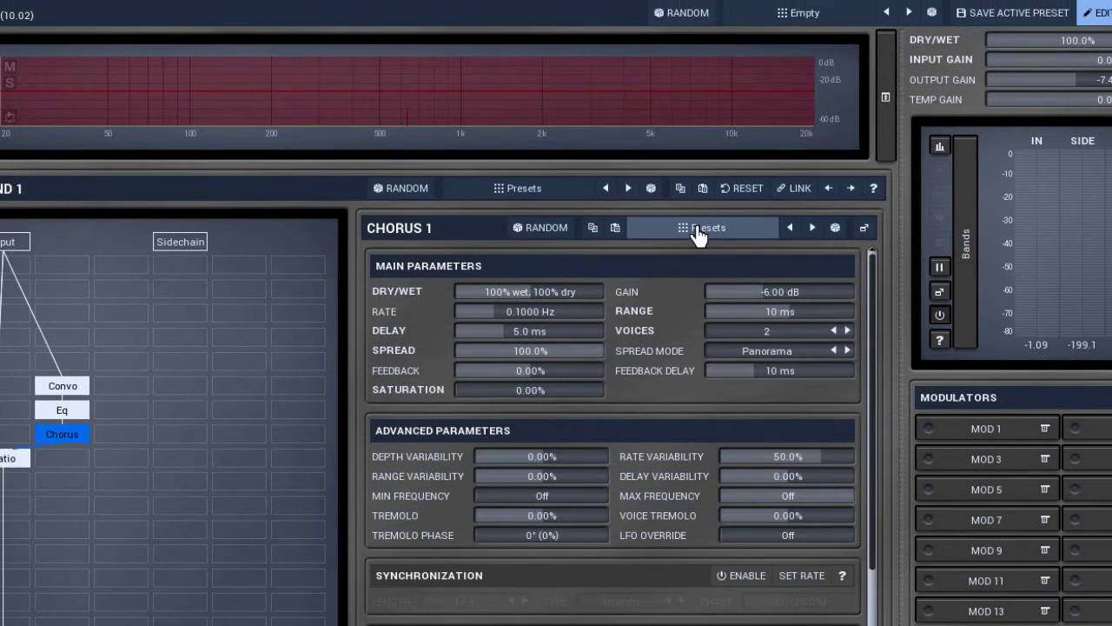
left_click(714, 196)
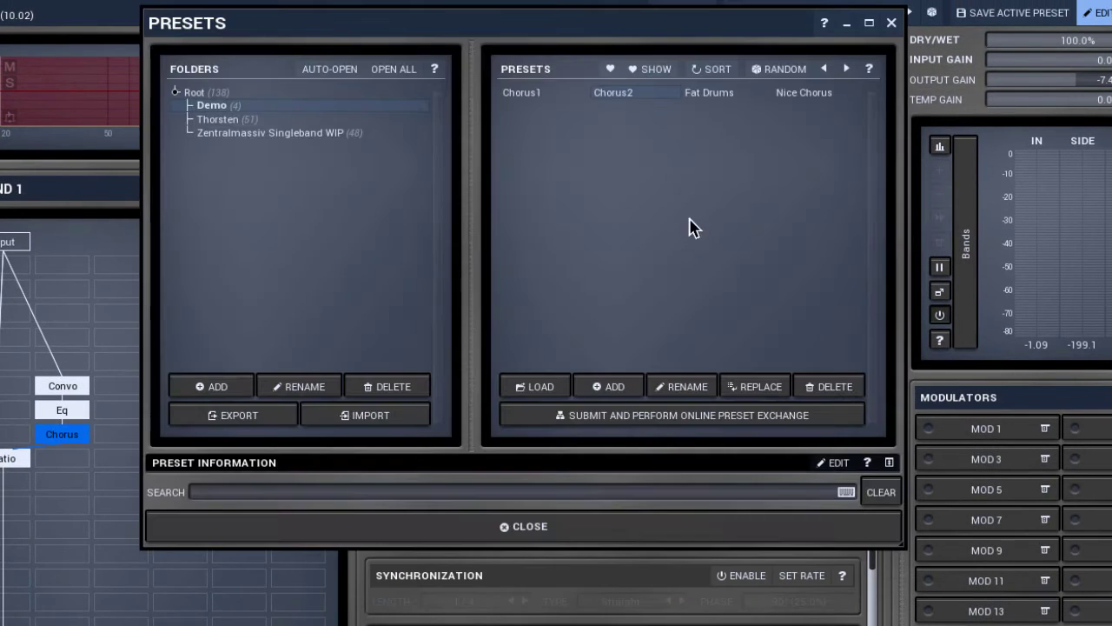
left_click(596, 527)
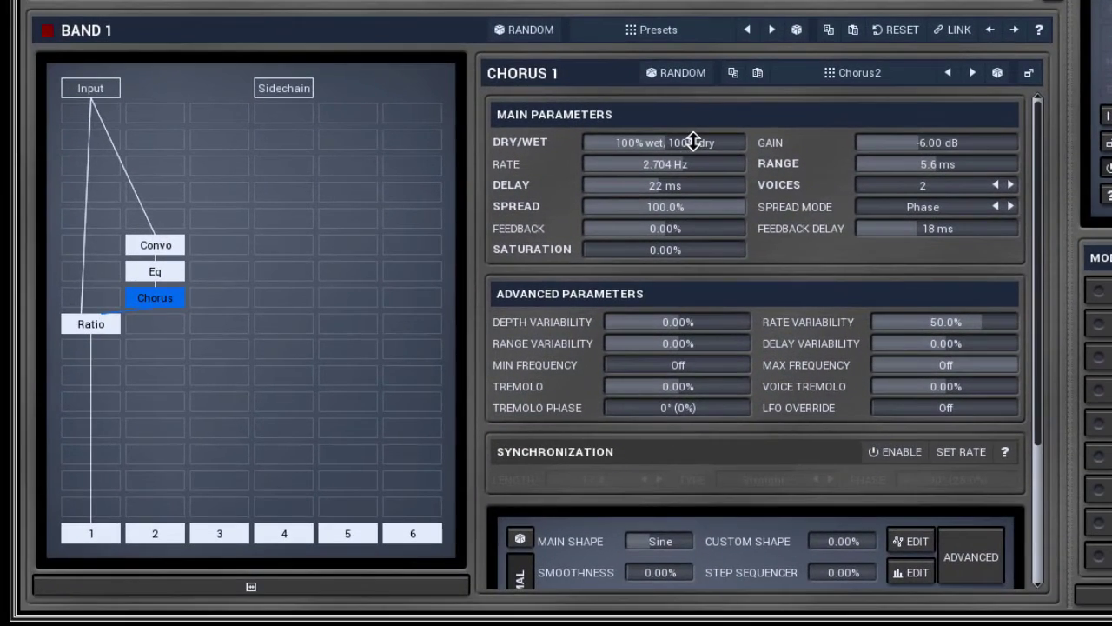
left_click_drag(664, 142, 575, 216)
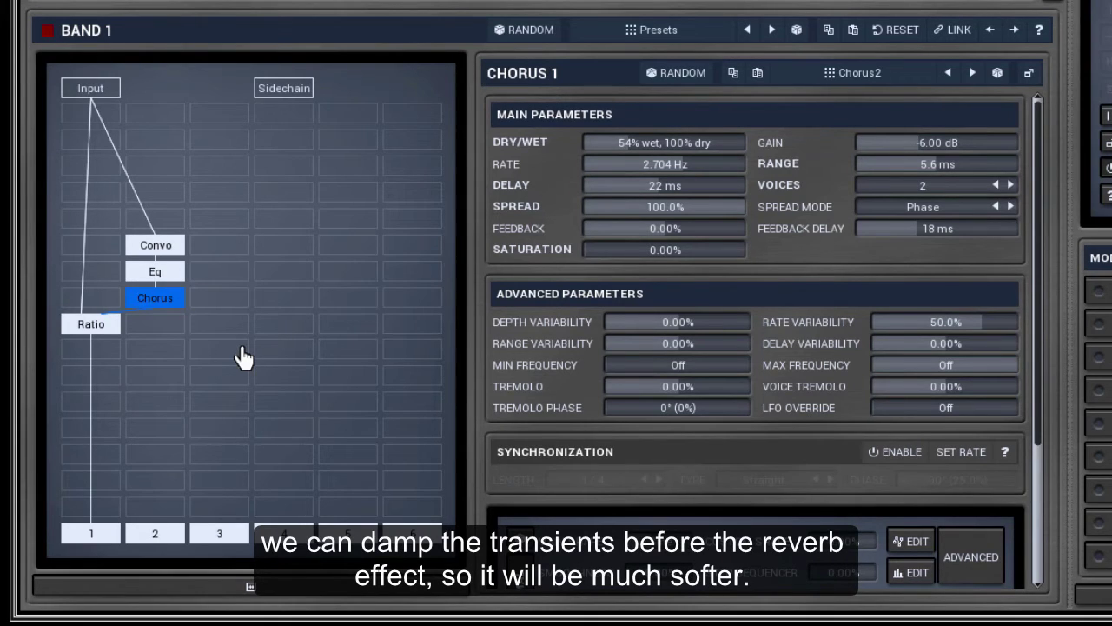
Step: Insert a Transient module before the reverb on lane 2 and reduce its attack
left_click(169, 221)
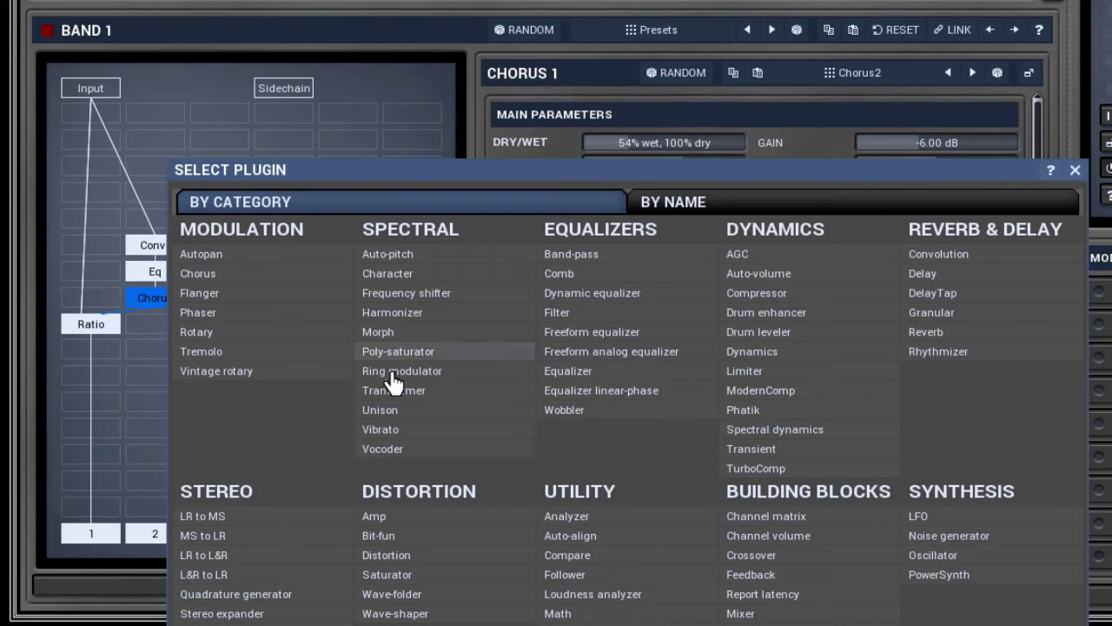
left_click(741, 450)
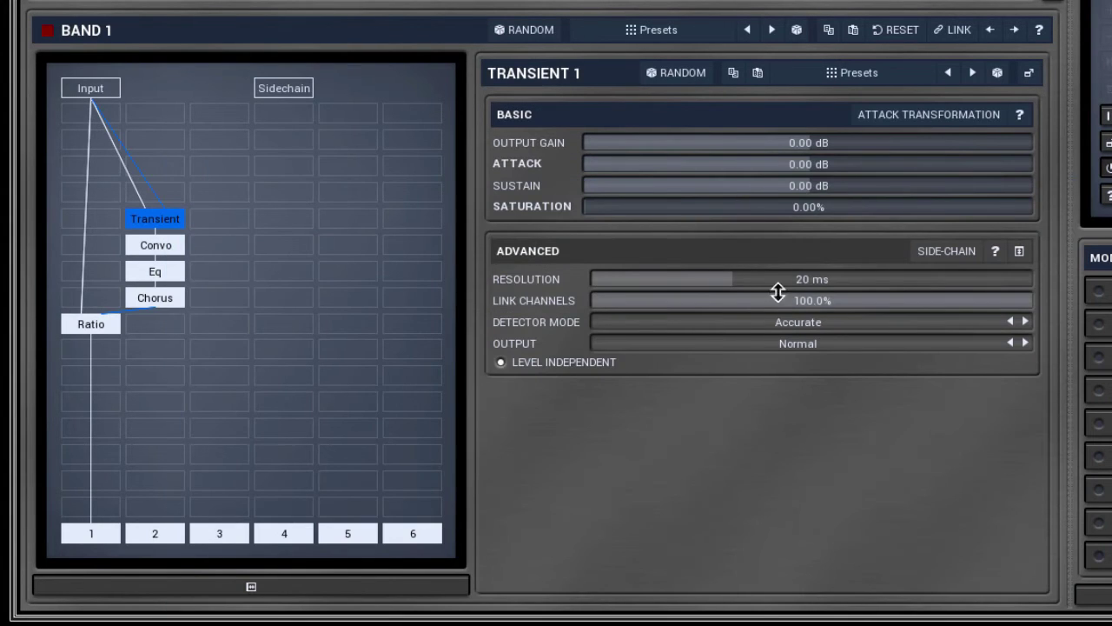
left_click_drag(824, 164, 824, 295)
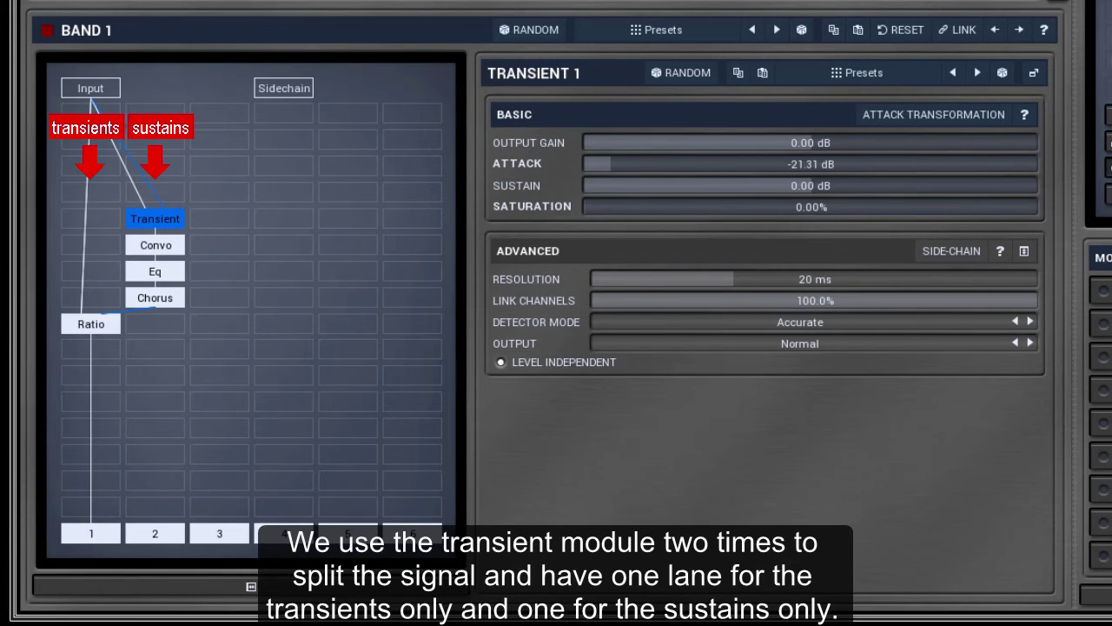
Step: Add a Transient on lane 1 outputting Transients, and set lane 2's Transient attack to -24.00 dB
left_click(104, 221)
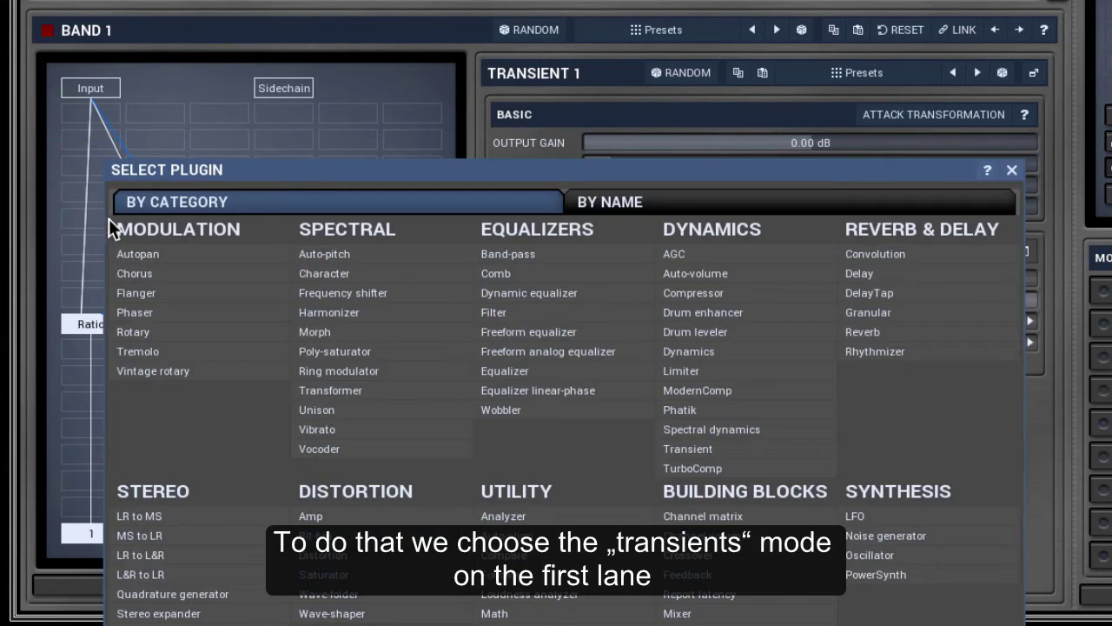
left_click(684, 449)
left_click(1030, 344)
left_click(1029, 343)
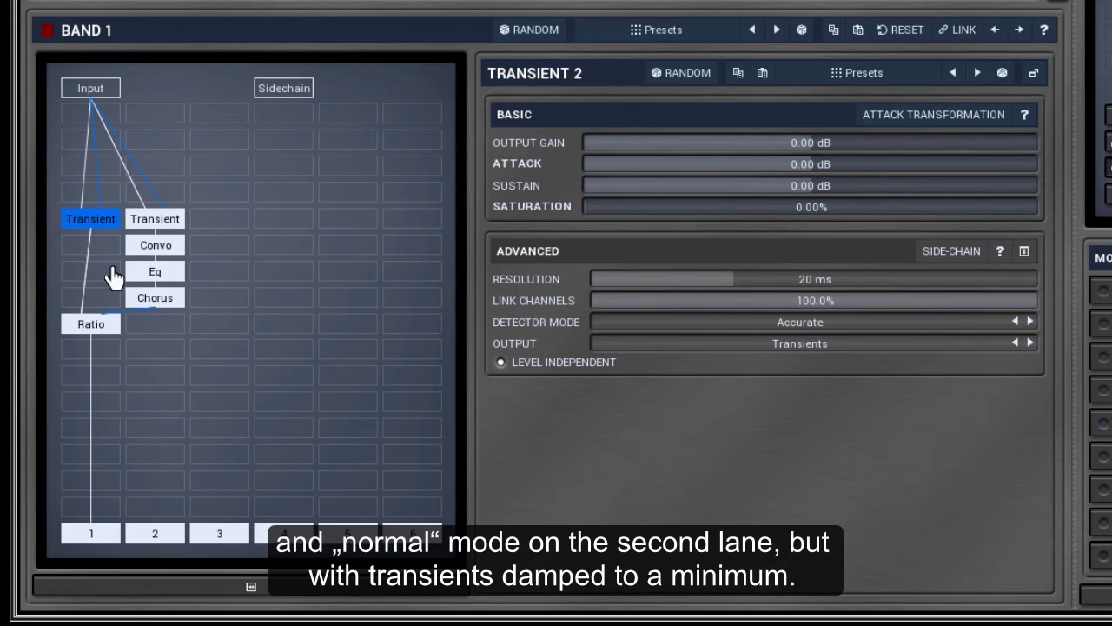
left_click(152, 223)
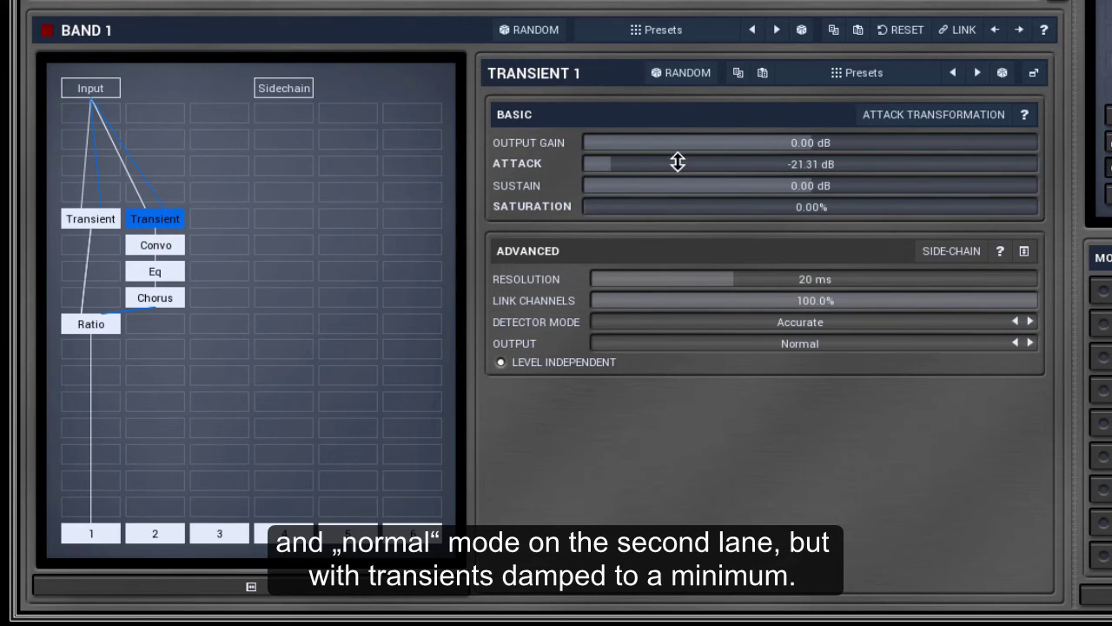
left_click_drag(678, 162, 712, 162)
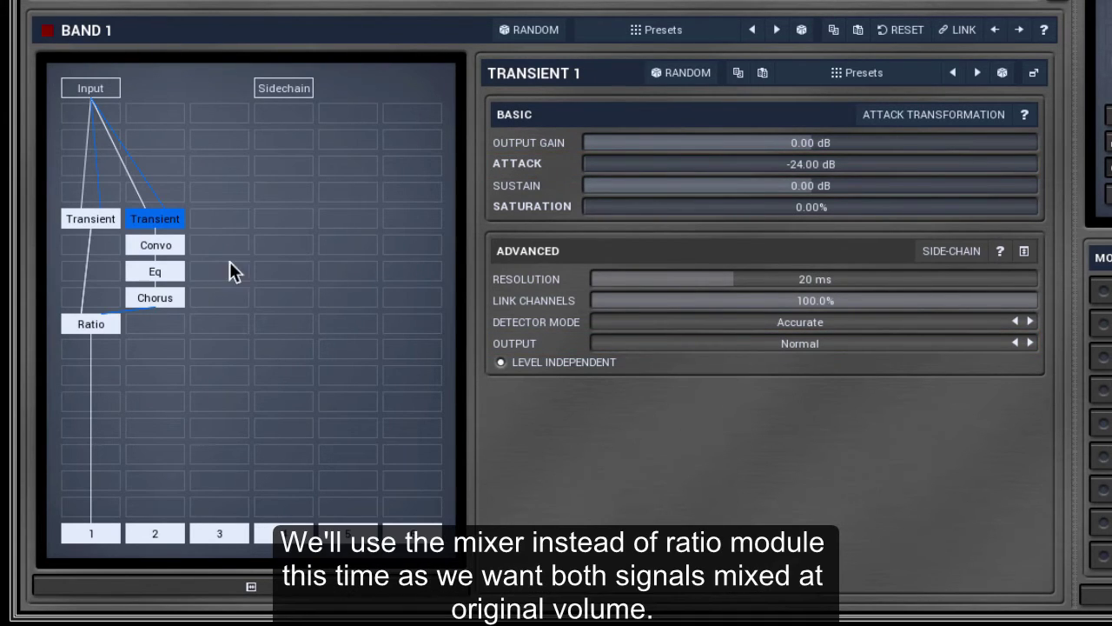
Step: Set the Convolution to 50% wet and replace the Ratio block with a Mixer on lane 1
left_click(172, 247)
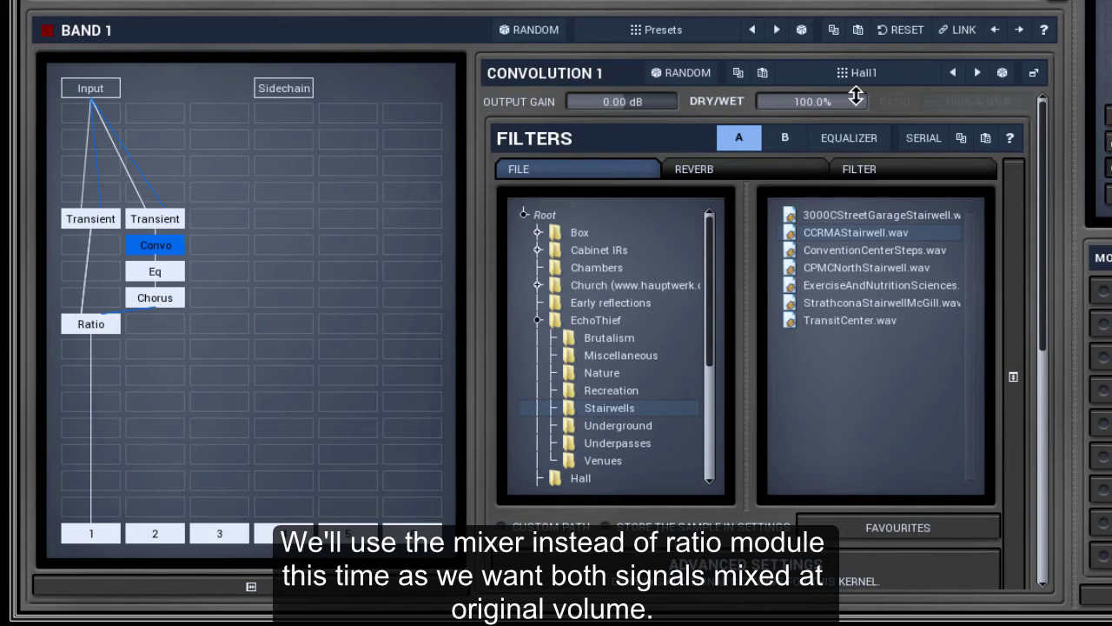
left_click_drag(856, 97, 856, 105)
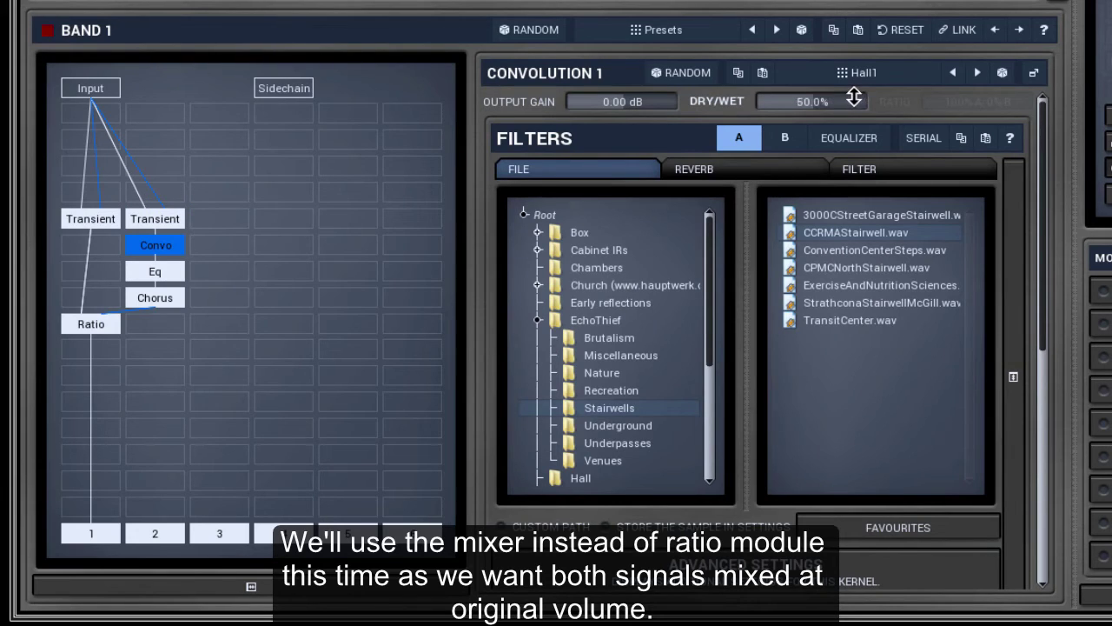
right_click(112, 325)
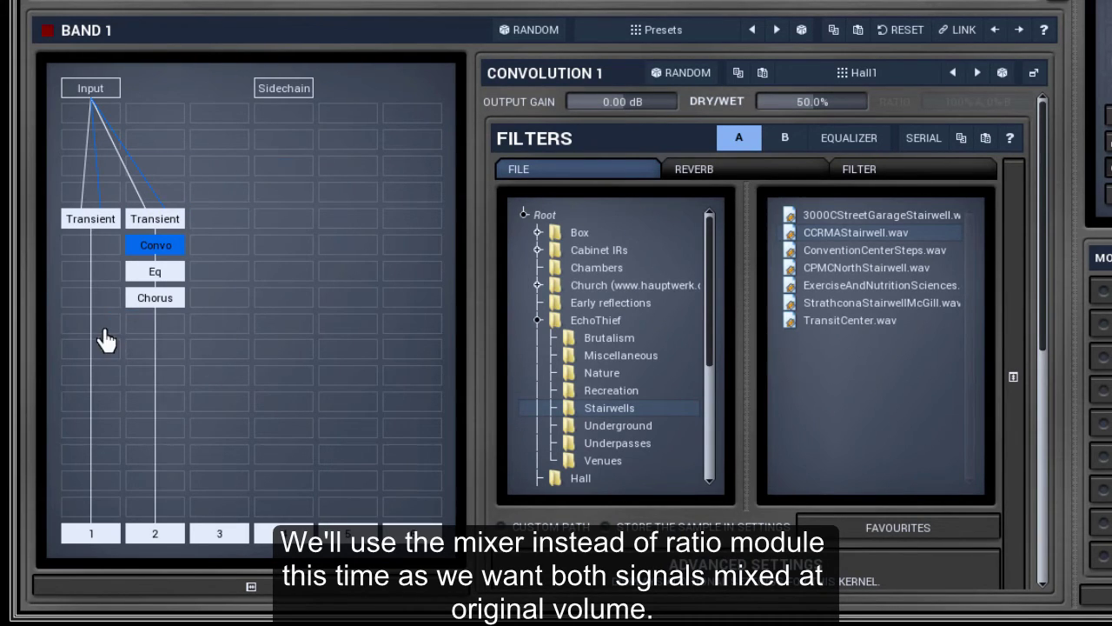
left_click(102, 328)
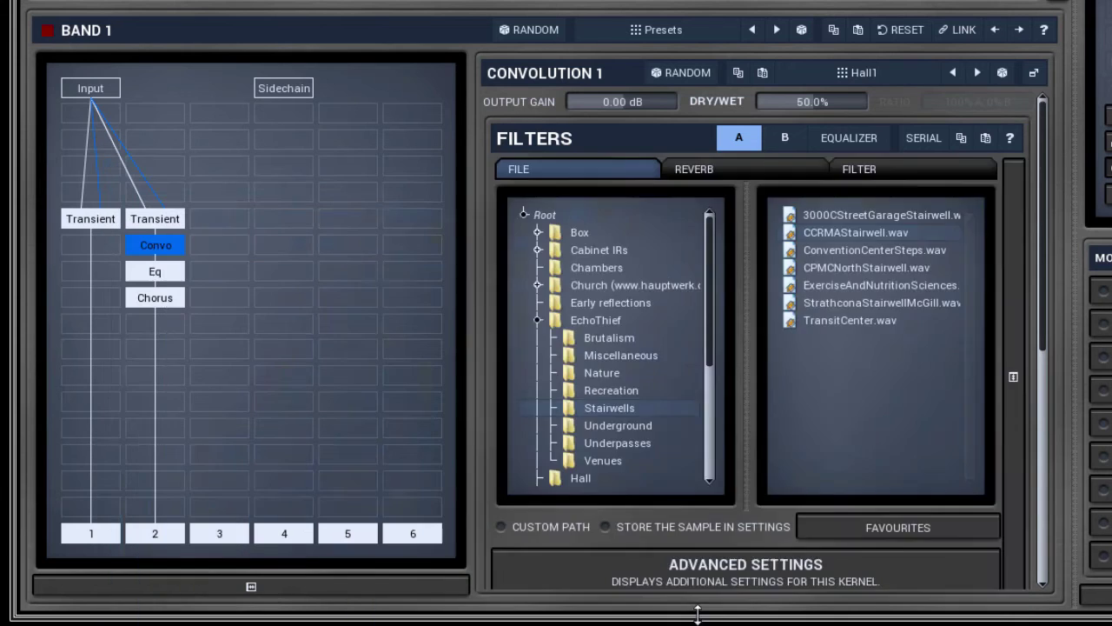
left_click(676, 613)
Step: Enable Mixer inputs 1 and 2 with Steal Input 2, then delete Chorus and Eq from lane 2
right_click(100, 325)
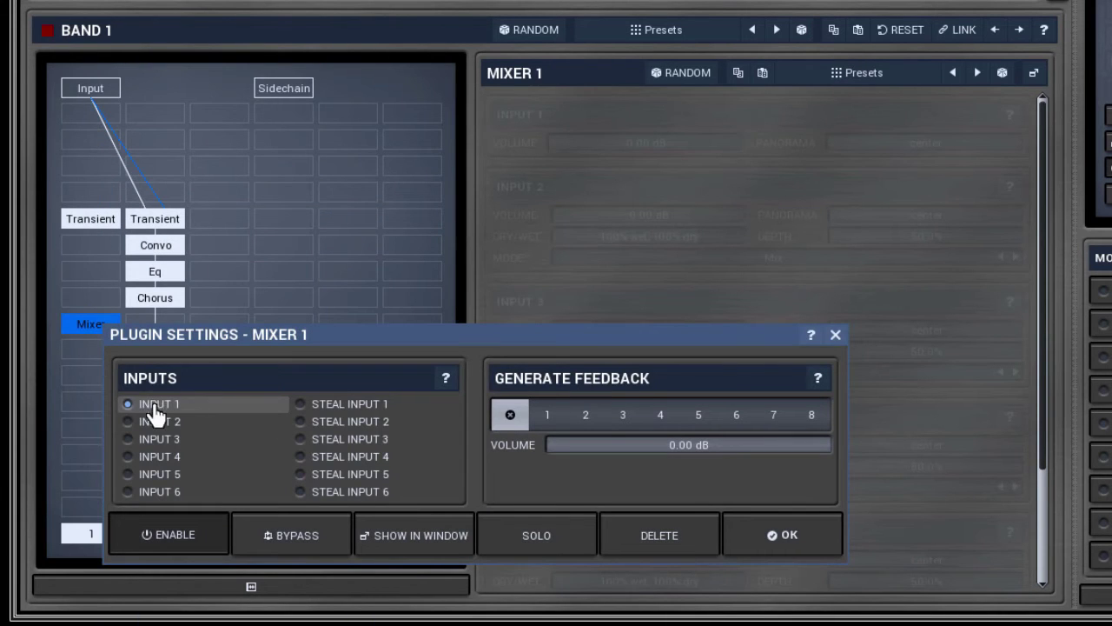
left_click(155, 404)
left_click(198, 422)
left_click(335, 423)
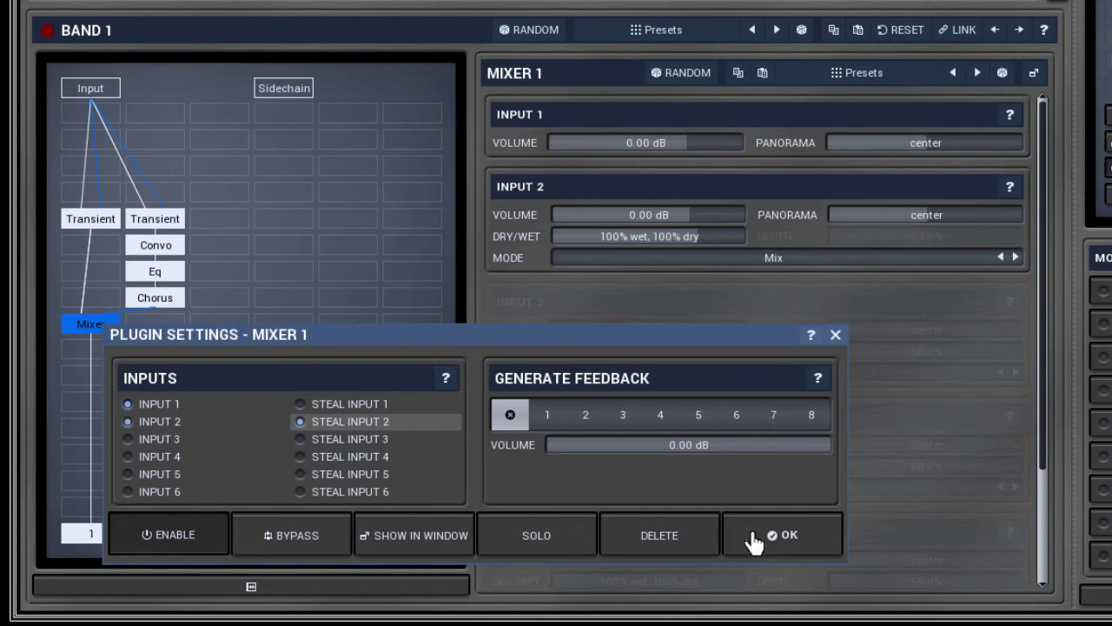
left_click(753, 536)
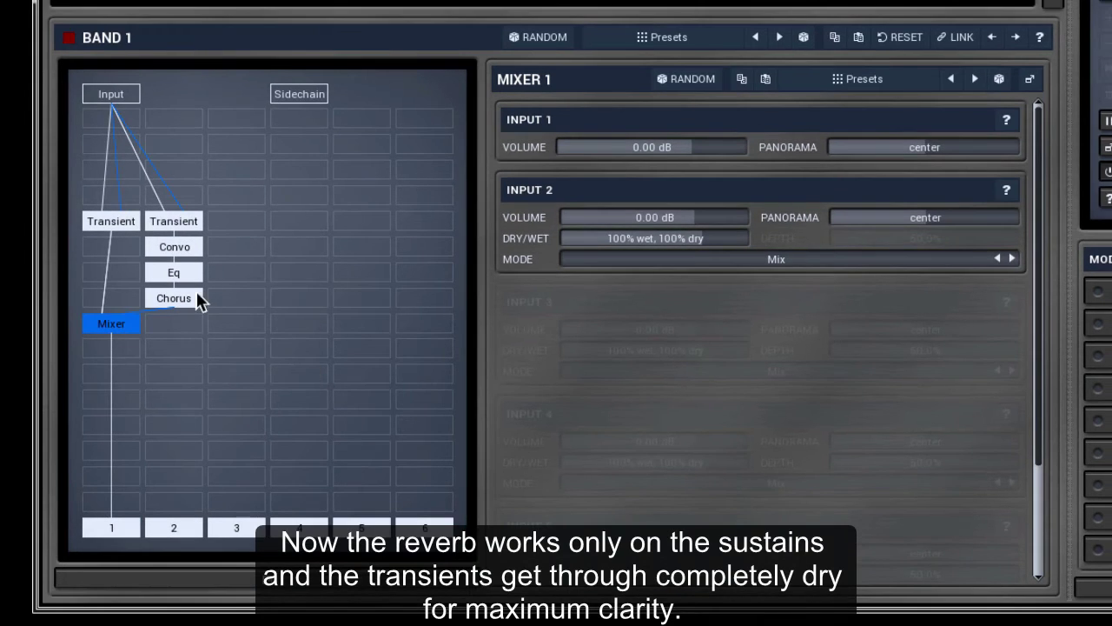
right_click(198, 298)
right_click(188, 276)
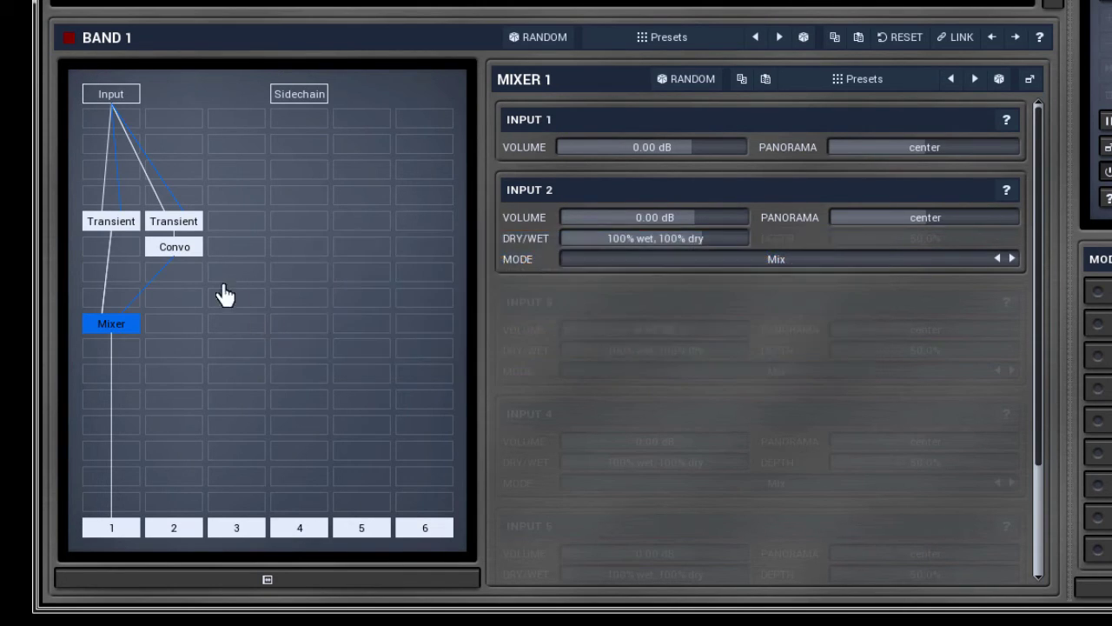
Step: Try the Convo reverb below the Mixer, then return it under the second Transient
left_click(176, 251)
left_click_drag(149, 330, 128, 363)
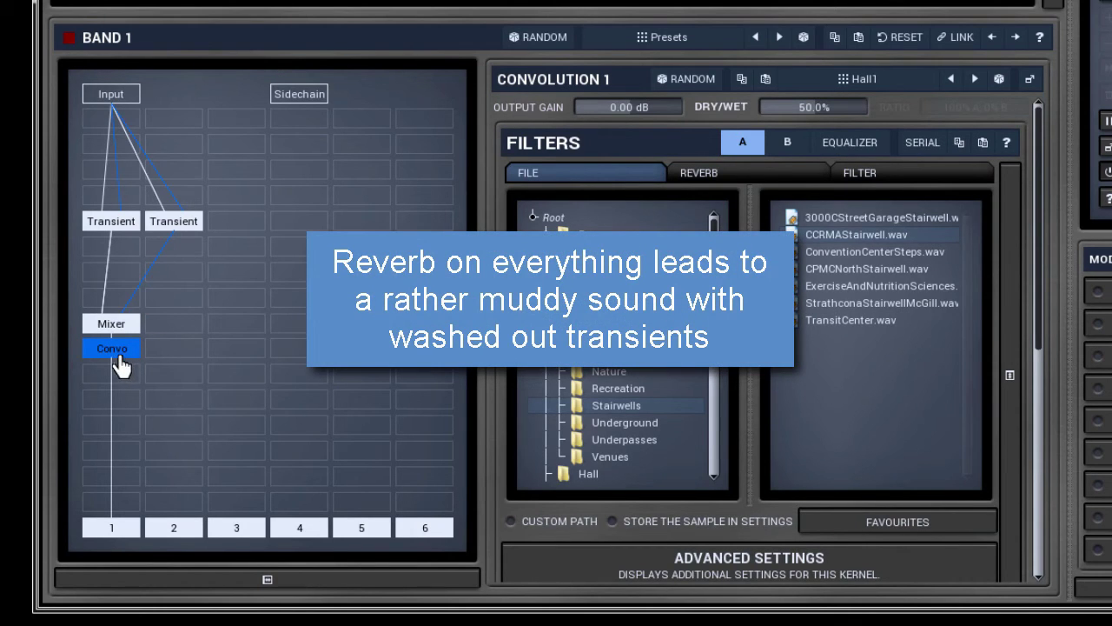
left_click_drag(112, 347, 177, 274)
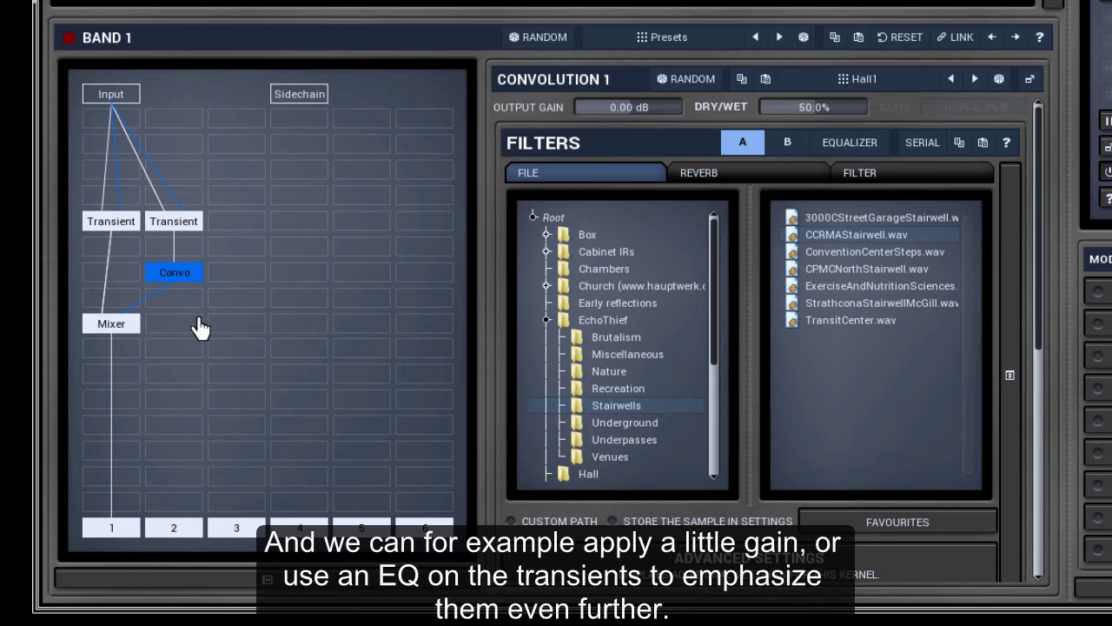
Step: Raise the first Transient's output gain to +8.74 dB and add an Eq boosting highs about 10 dB
left_click(119, 224)
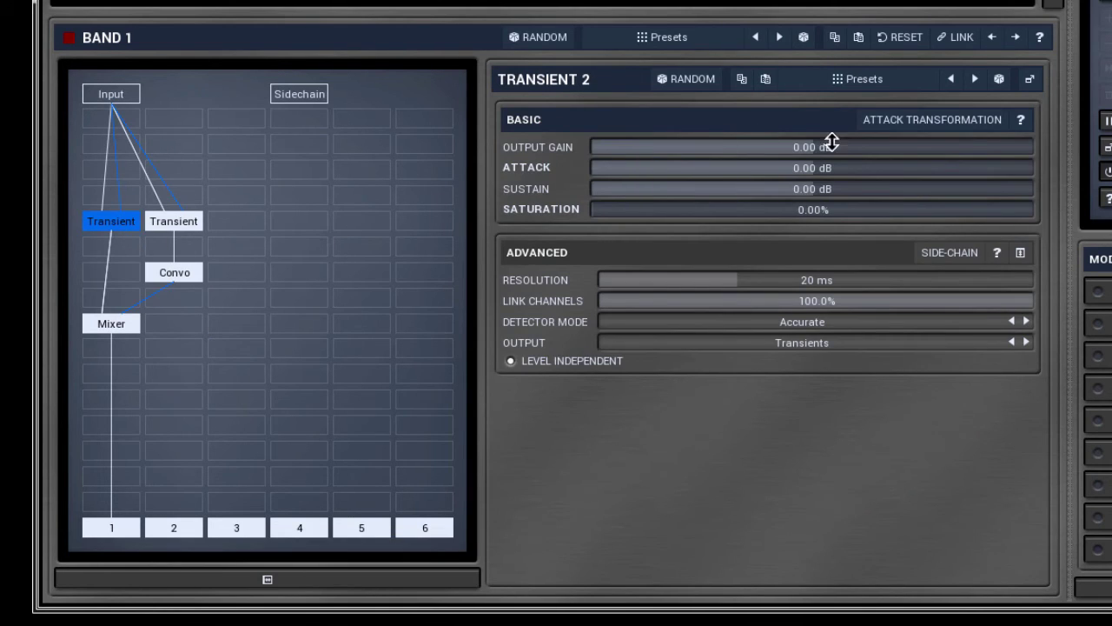
left_click_drag(854, 143, 854, 68)
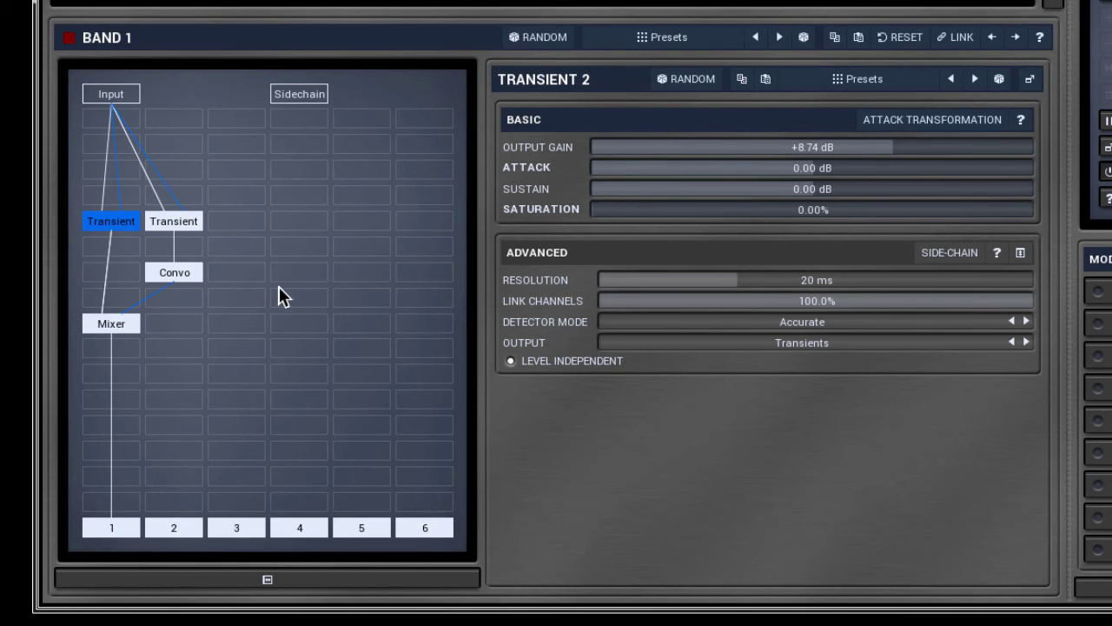
left_click(108, 255)
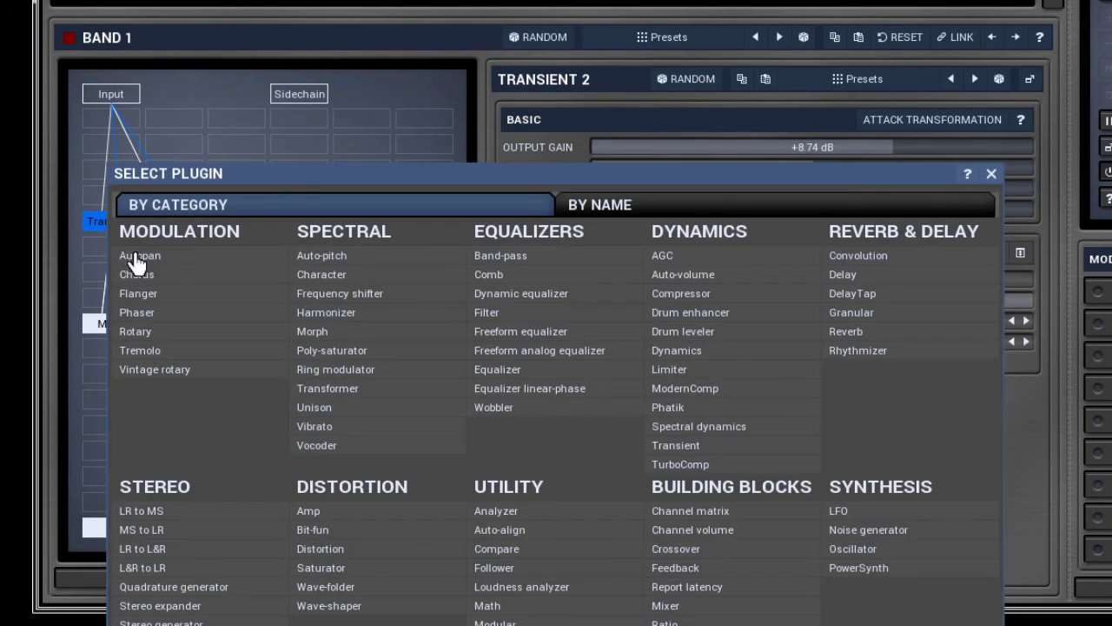
left_click(513, 362)
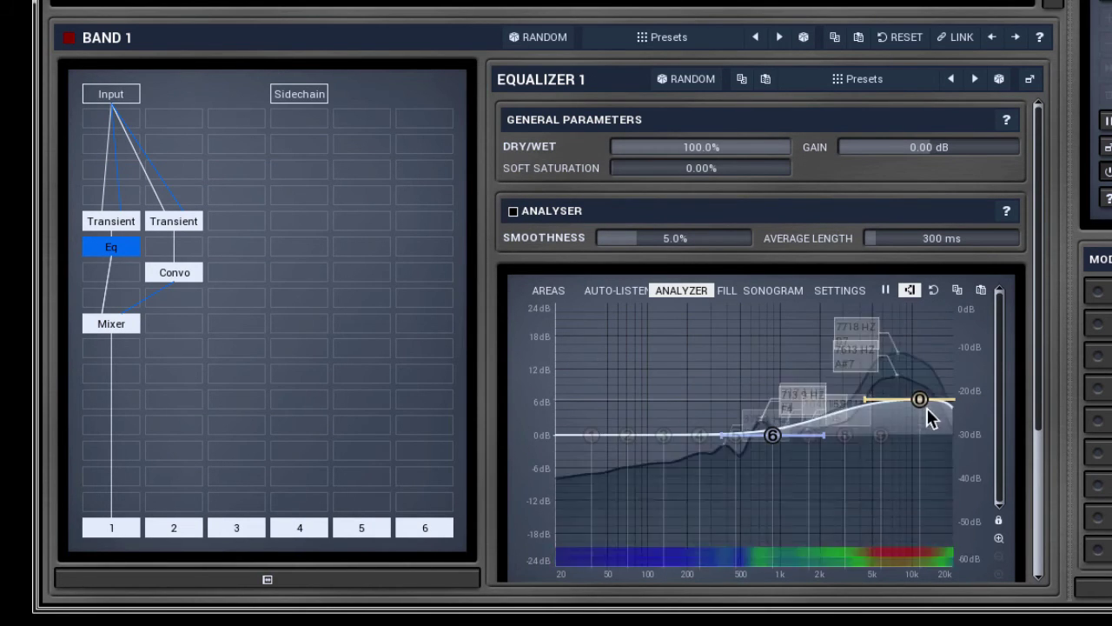
left_click_drag(925, 402, 925, 378)
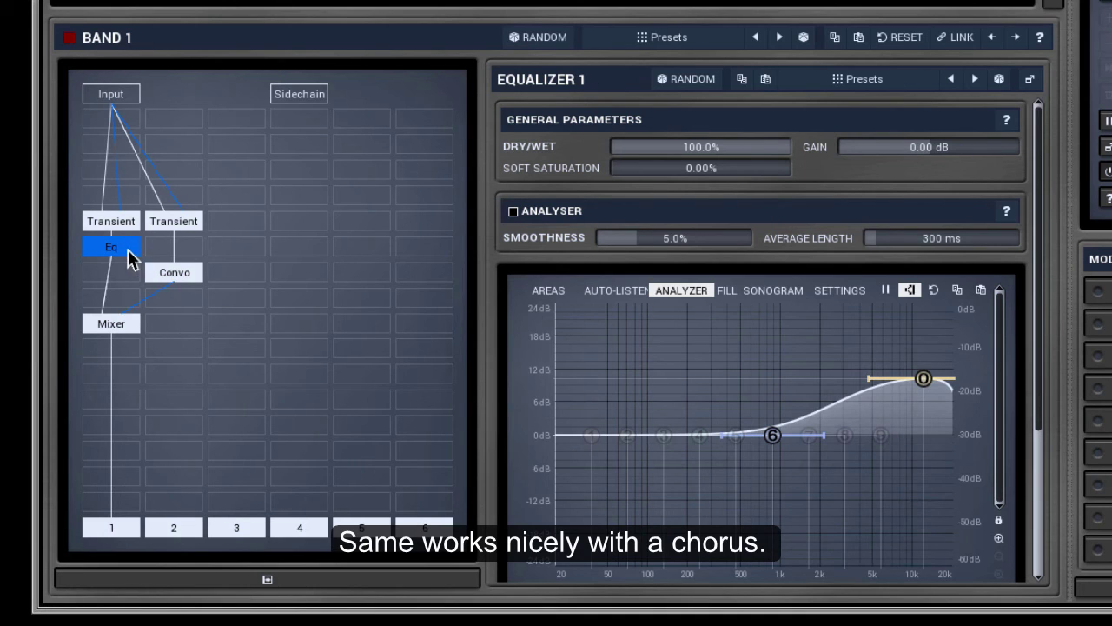
Step: Replace the Eq and Convo with a Chorus loaded with the Fat Drums preset
key("Delete")
key("Delete")
left_click(168, 277)
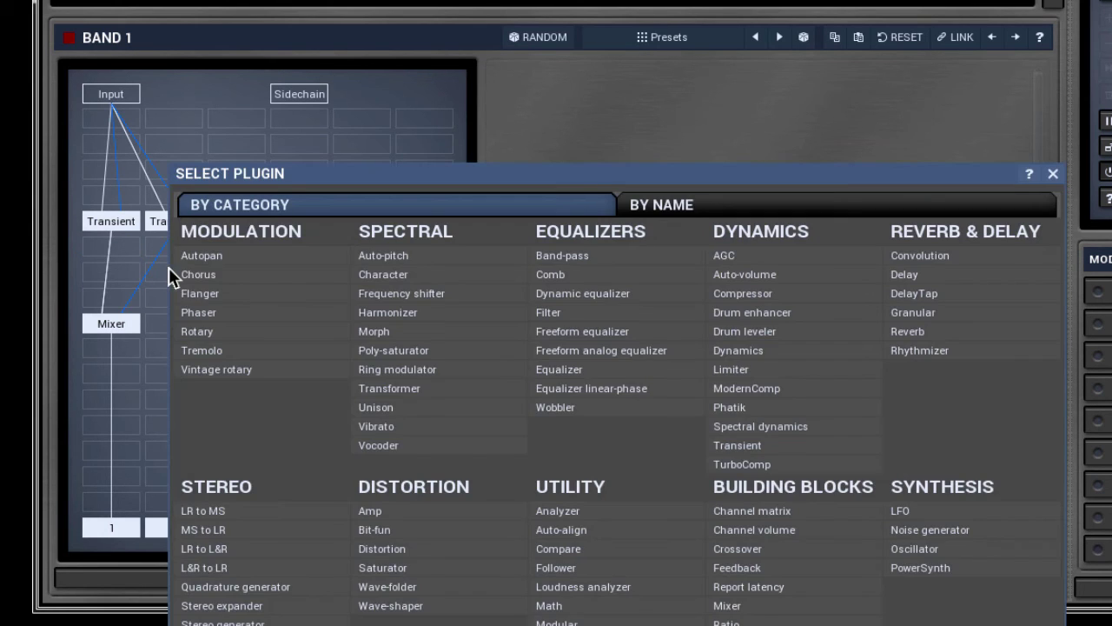
left_click(198, 274)
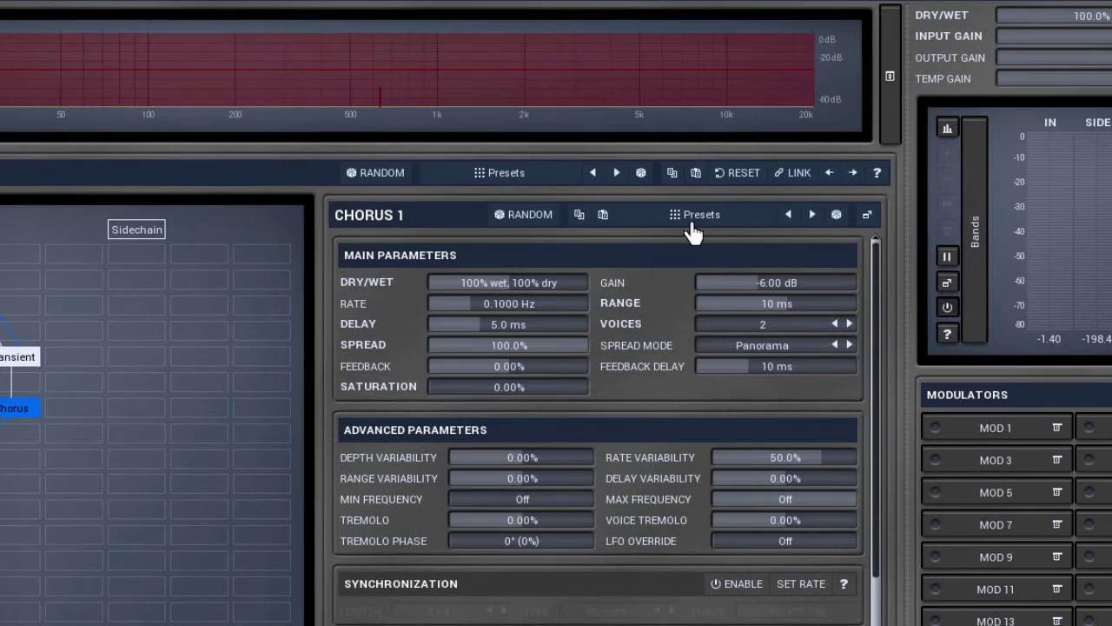
left_click(694, 217)
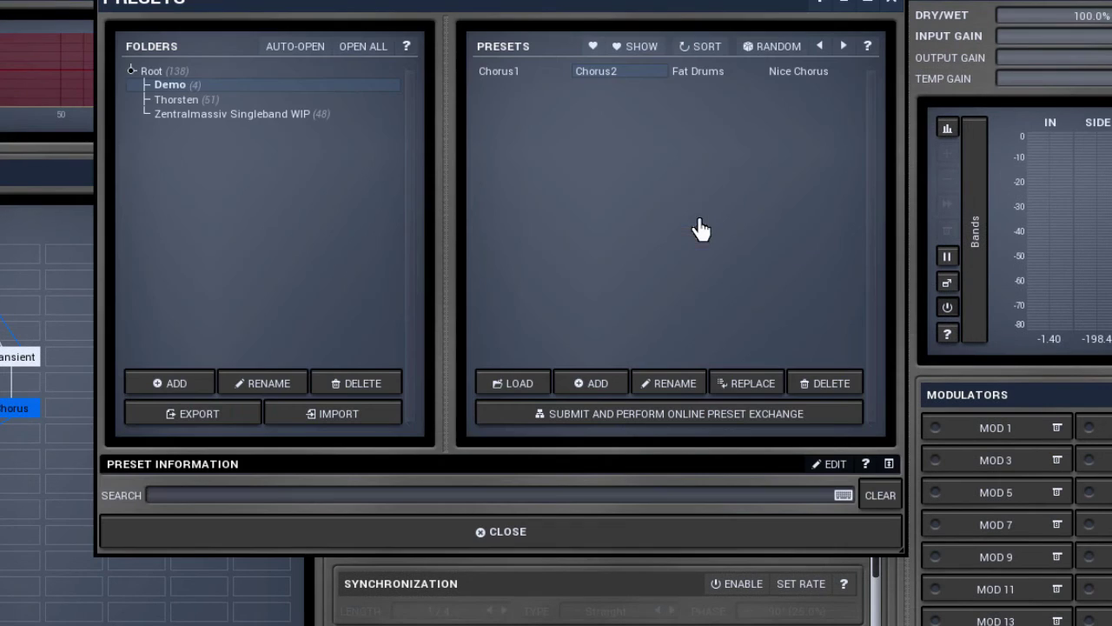
left_click(700, 71)
left_click(594, 544)
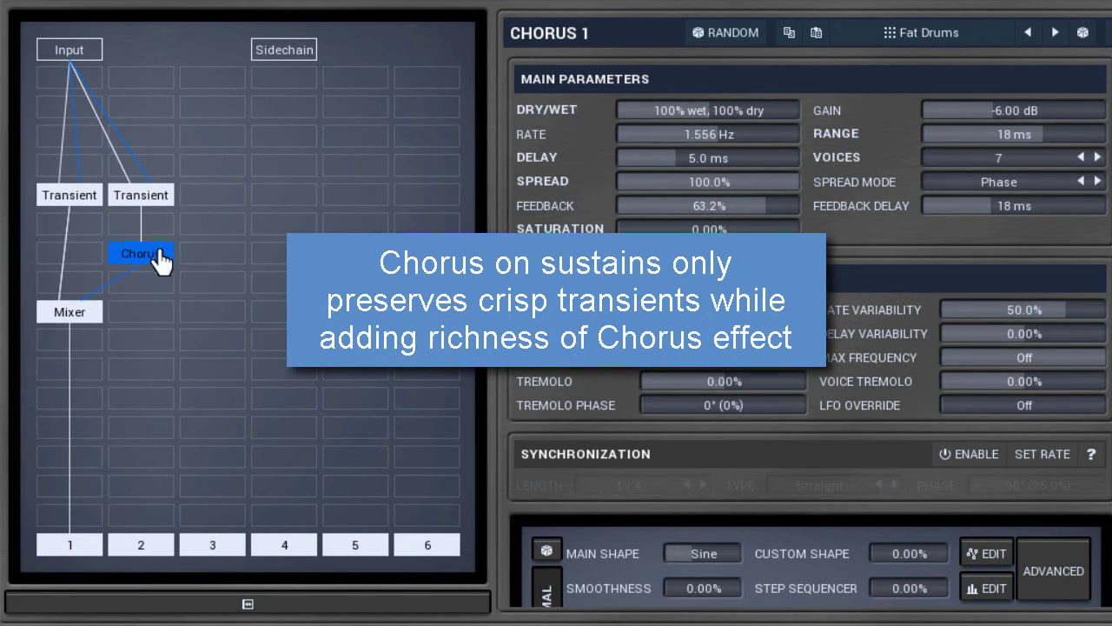
Step: Compare the Chorus below the Mixer, set its gain to -0.34 dB, and raise the first Transient to +11.14 dB
left_click_drag(153, 266, 85, 369)
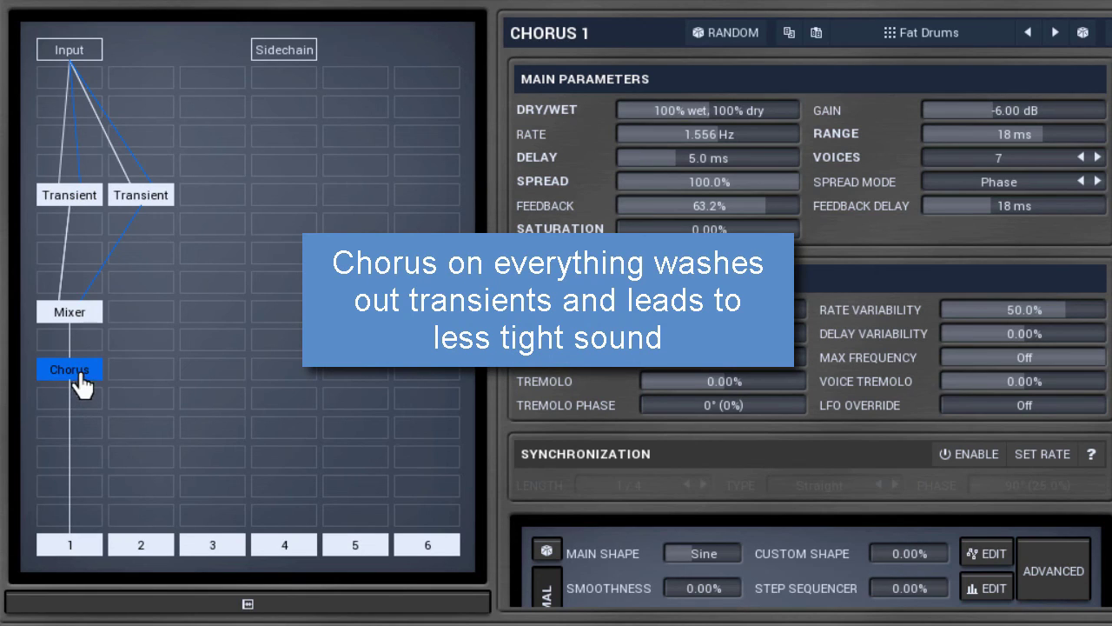
left_click_drag(75, 374, 142, 284)
left_click_drag(1006, 108, 1006, 108)
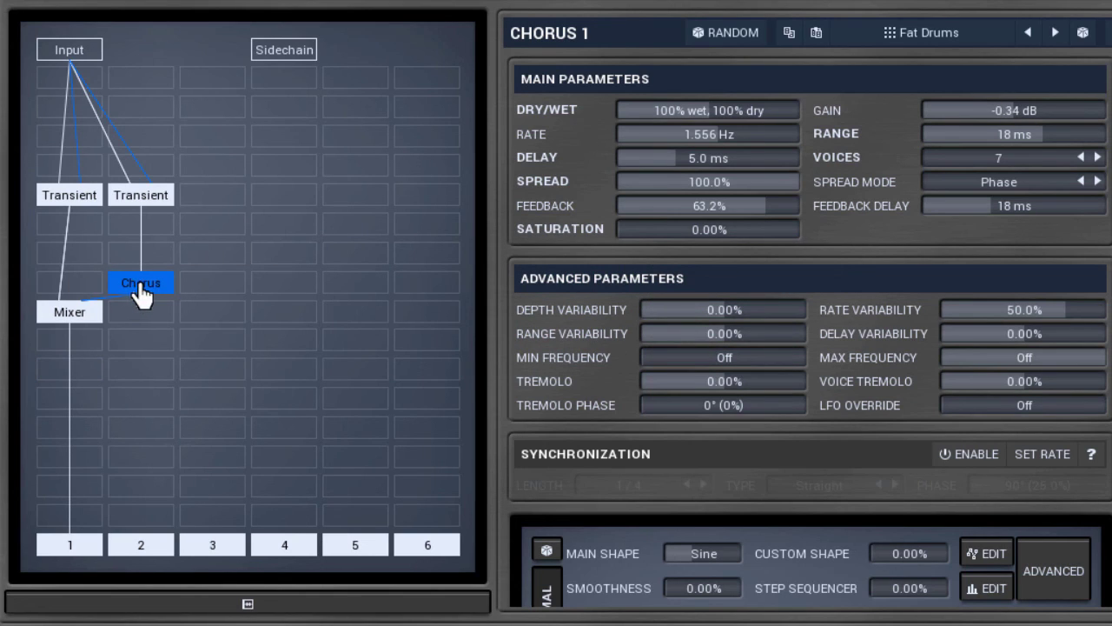
left_click_drag(137, 287, 77, 370)
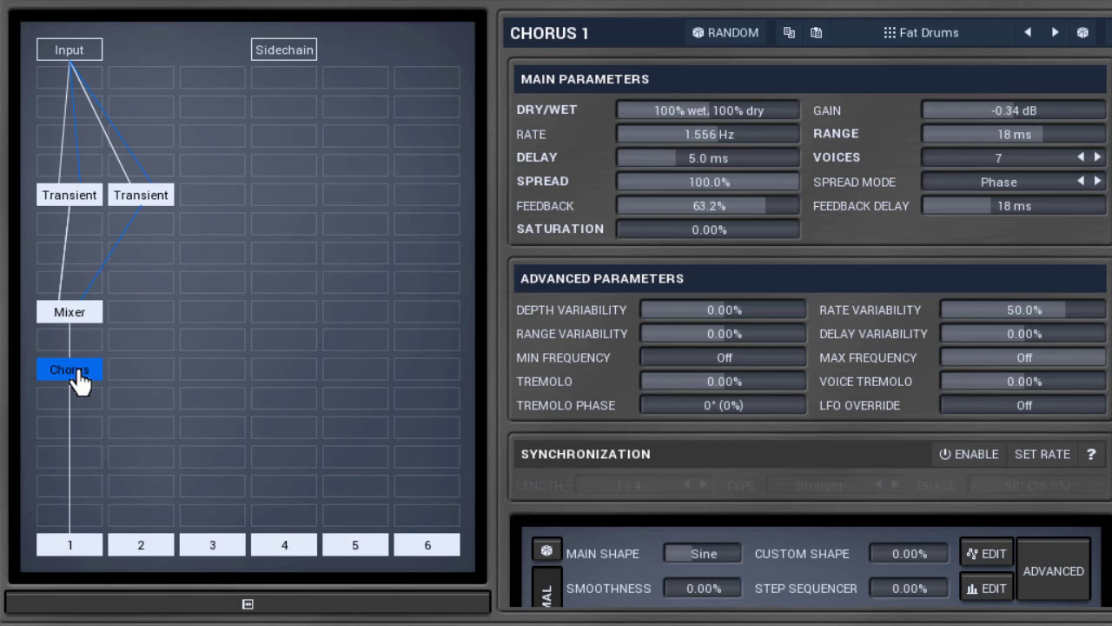
left_click_drag(76, 379, 143, 280)
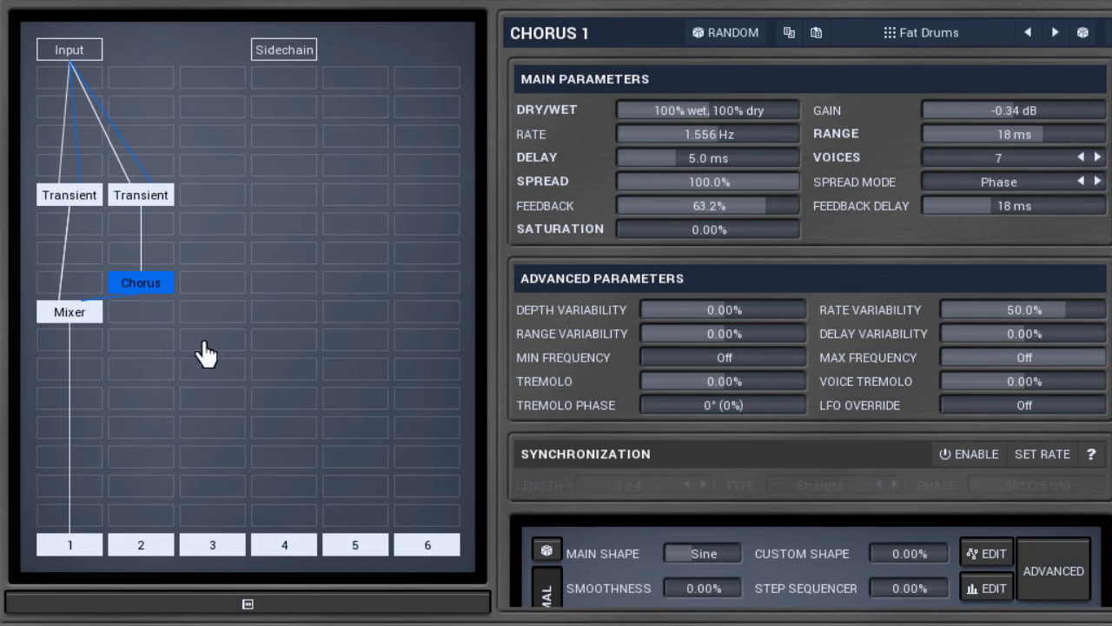
left_click(78, 207)
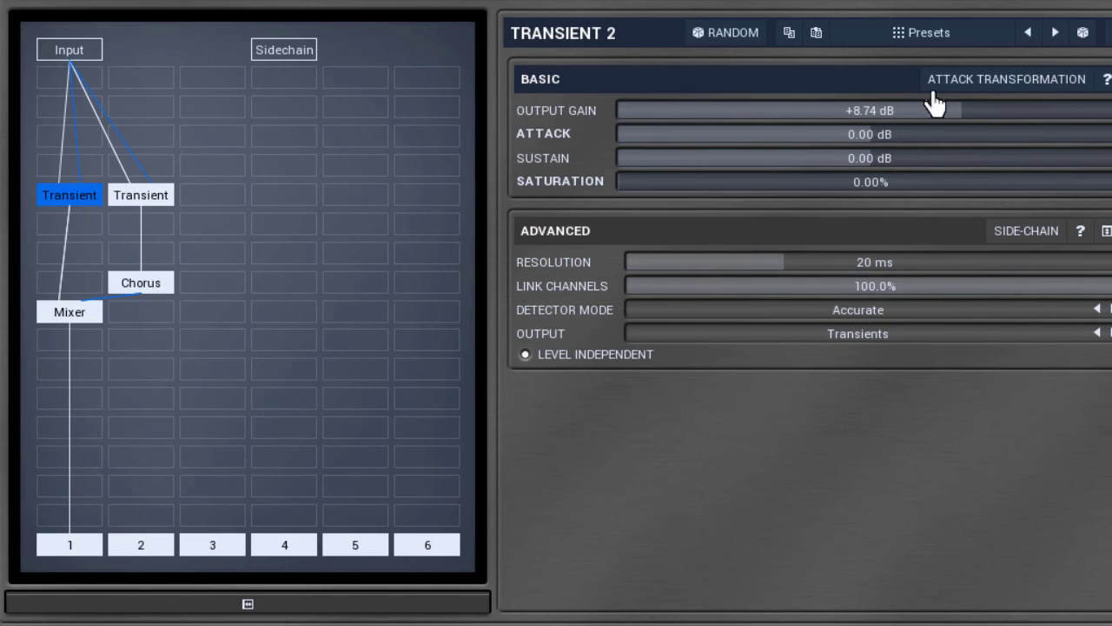
left_click_drag(997, 104, 997, 83)
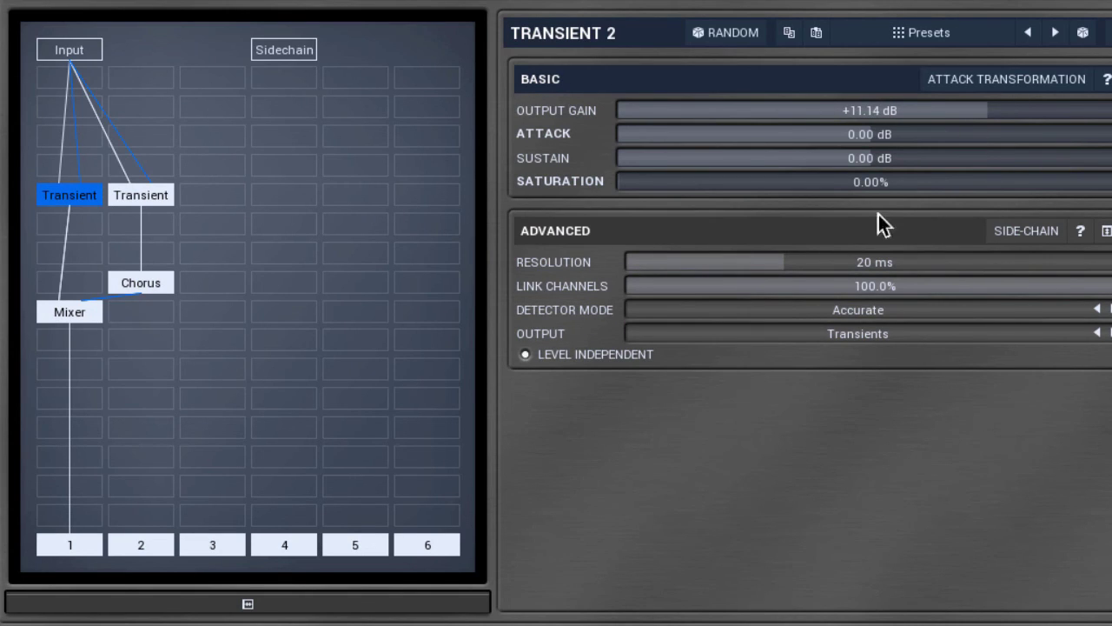